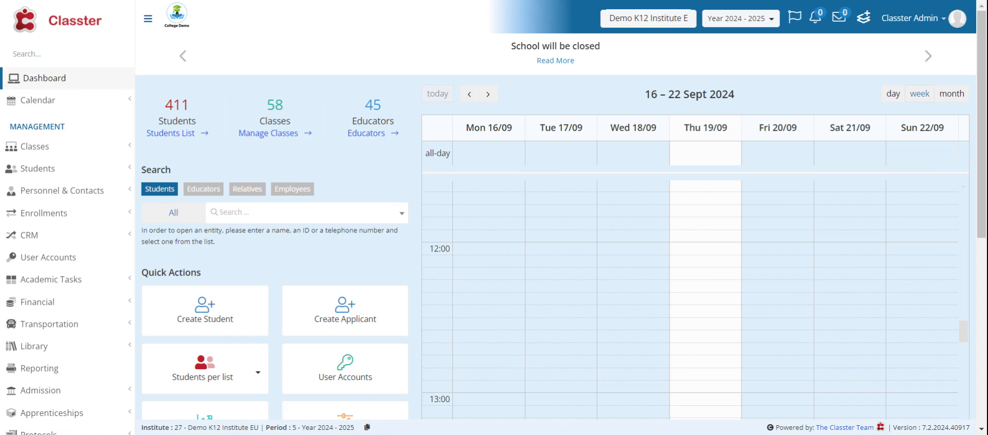
Step: Open the Transaction Types / Series list in the financial configuration settings
scroll(72, 154, down, 6)
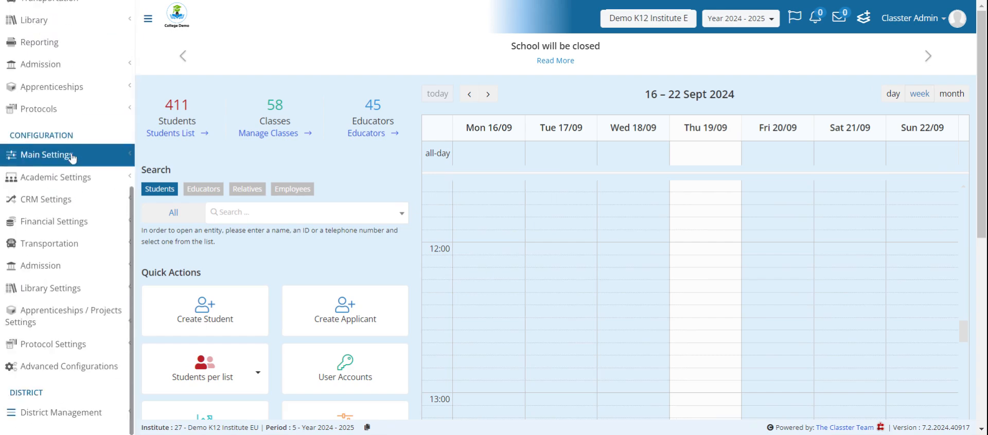
click(65, 227)
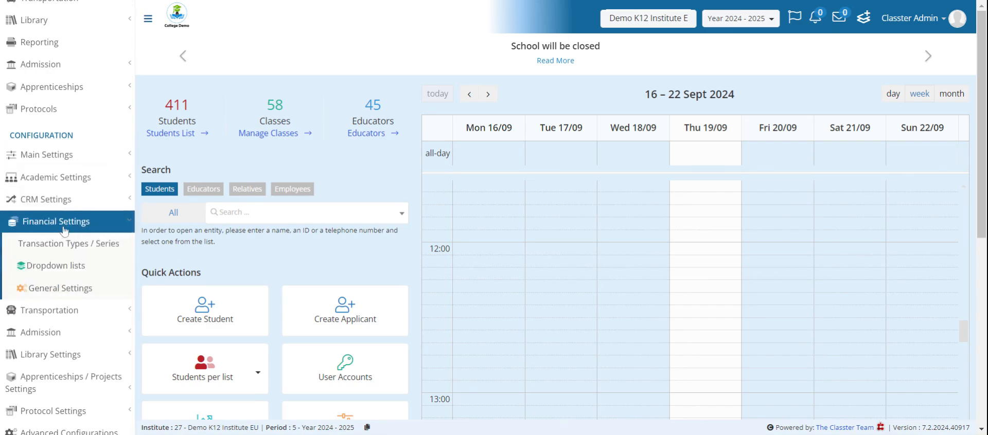
click(95, 246)
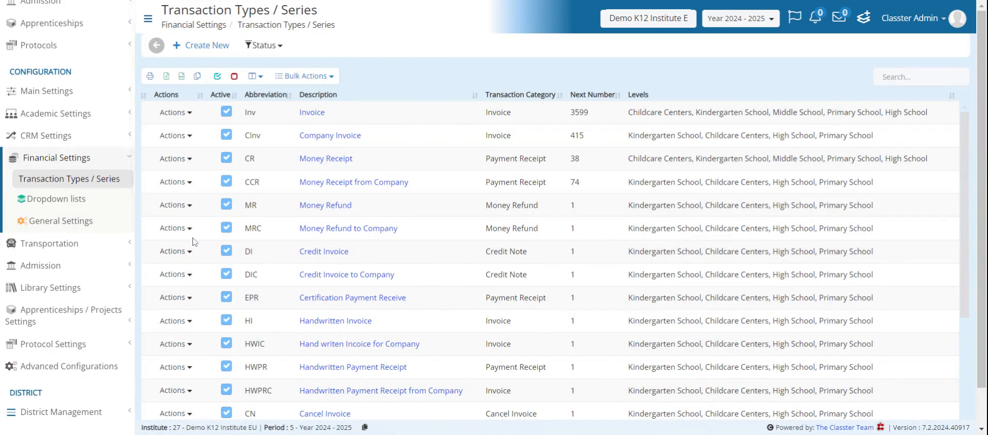
Step: Filter the transaction types by Active status and check which actions are available for the Invoice type
click(280, 47)
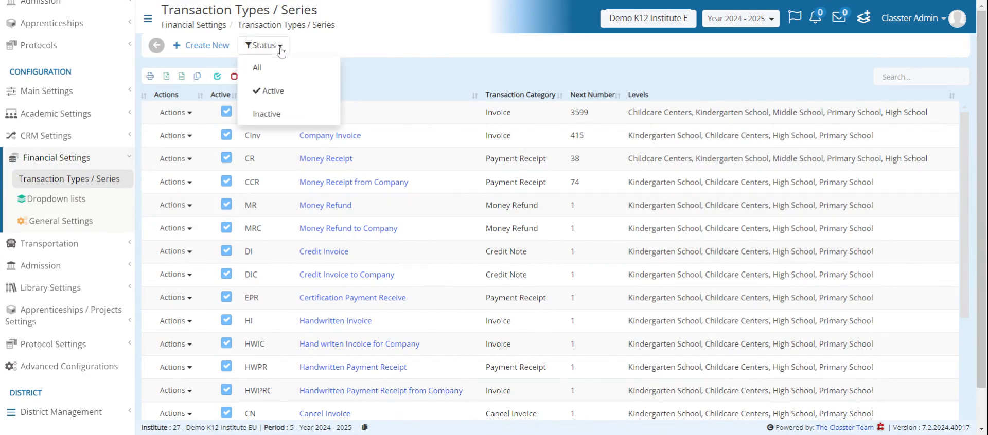
click(289, 97)
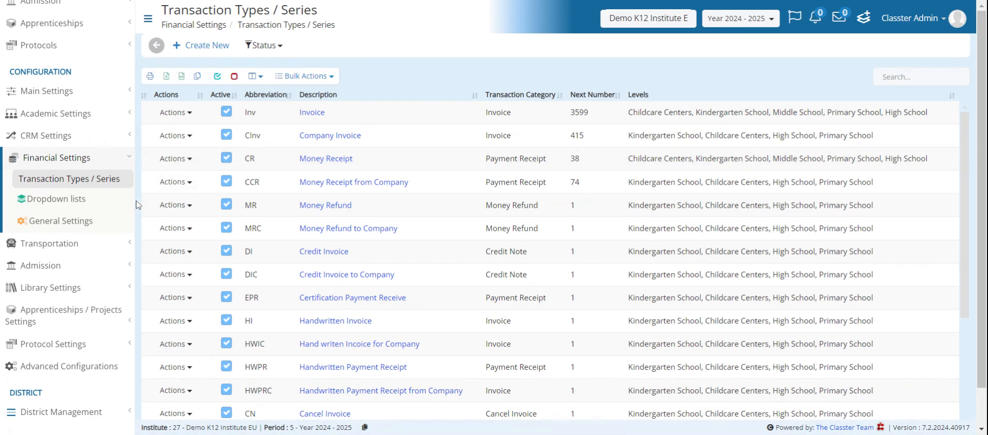
click(190, 115)
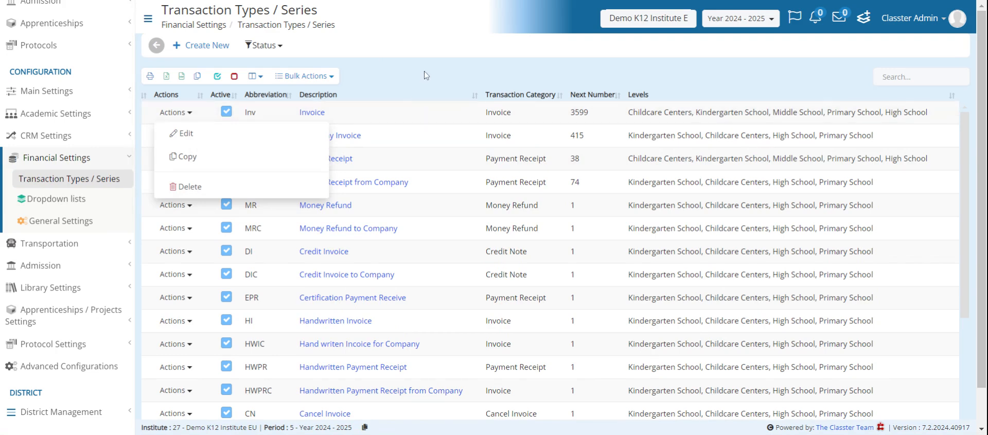
click(454, 59)
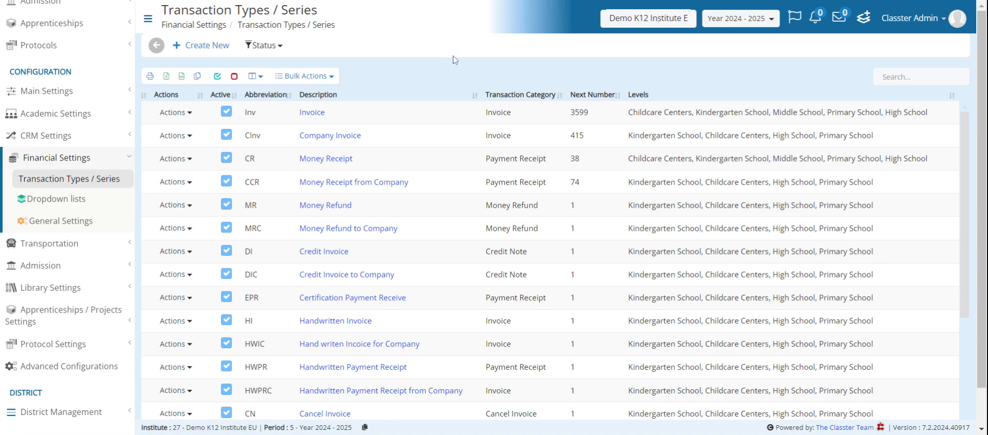
Step: Start creating a new transaction type with Invoice as its category
click(225, 48)
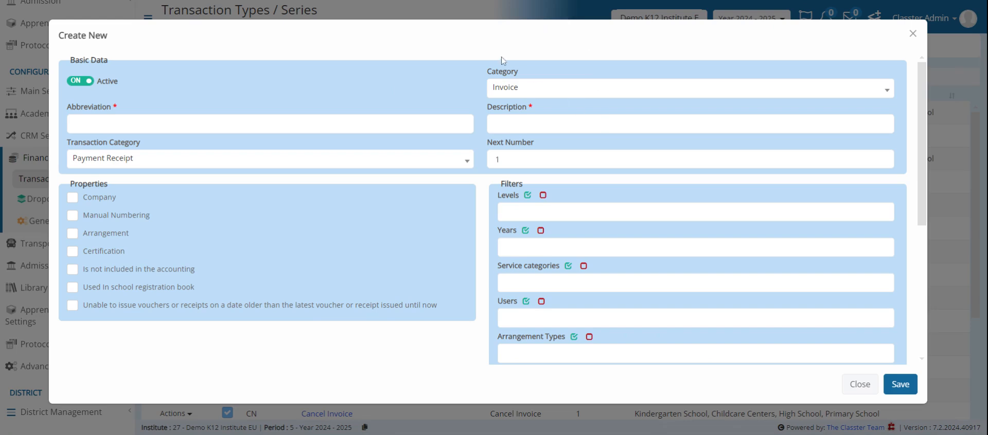
click(561, 92)
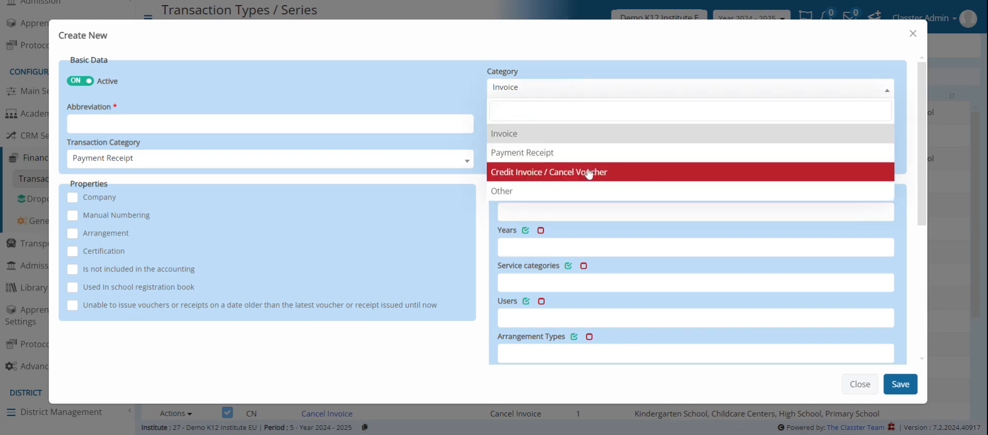
click(546, 138)
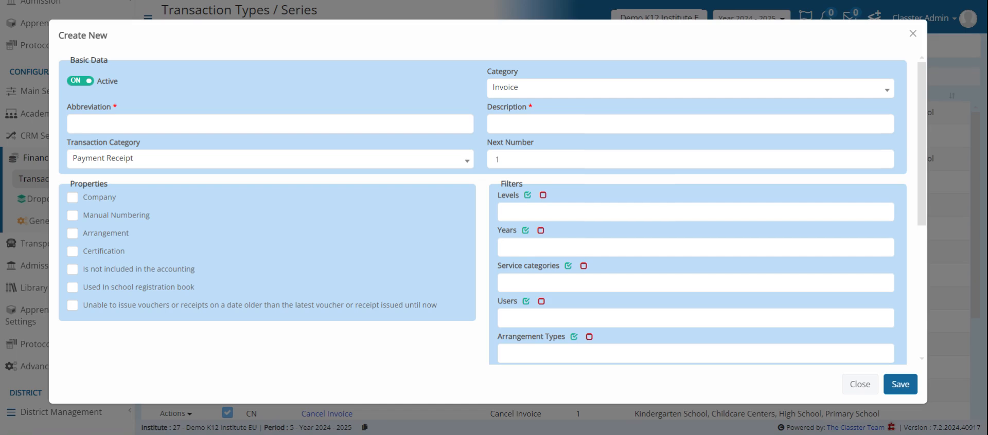
click(605, 123)
Step: Restrict the new transaction type to the Middle School and Primary School levels
click(585, 213)
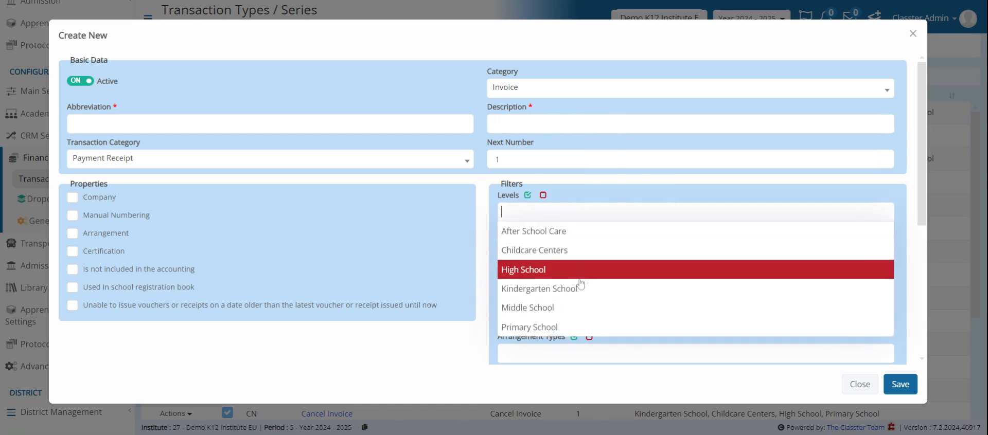
click(568, 308)
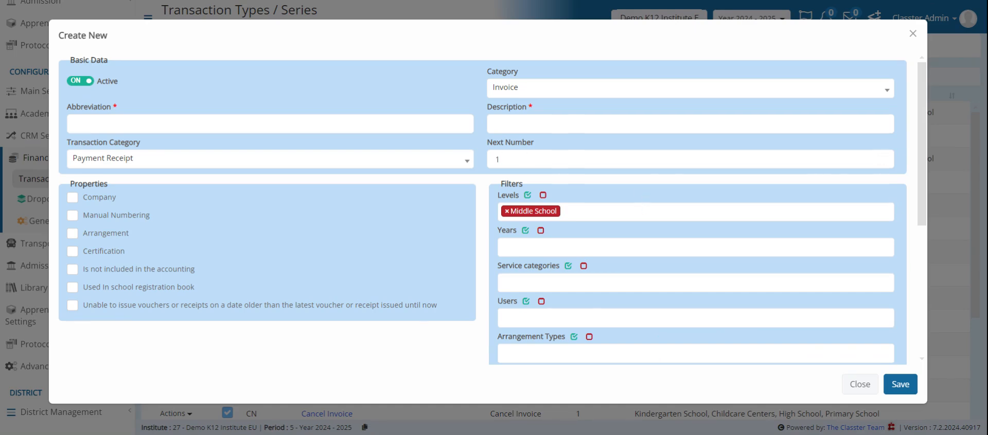
click(588, 211)
click(564, 331)
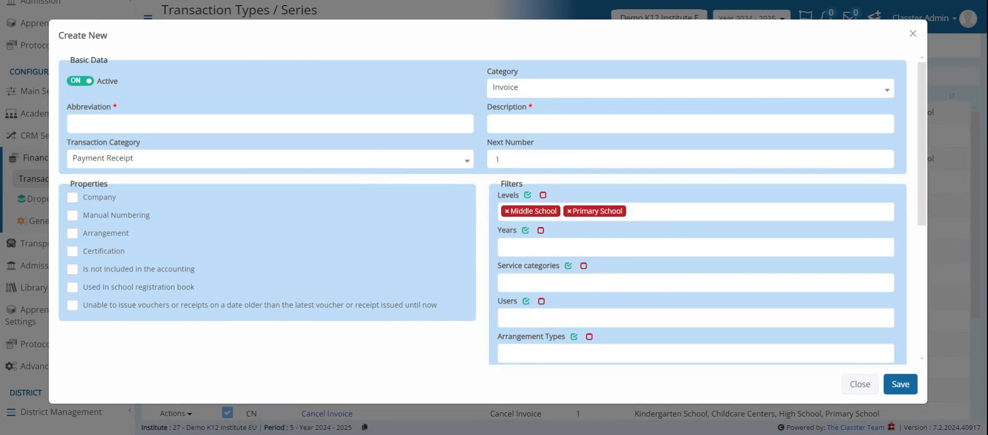
Step: Enter "Test Transaction Type" as both the abbreviation and the description of the new transaction type
click(77, 124)
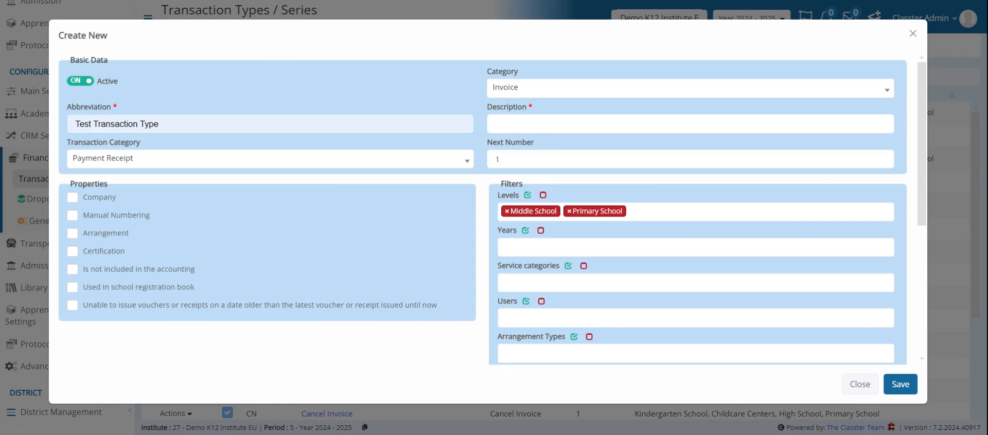
click(124, 146)
click(561, 123)
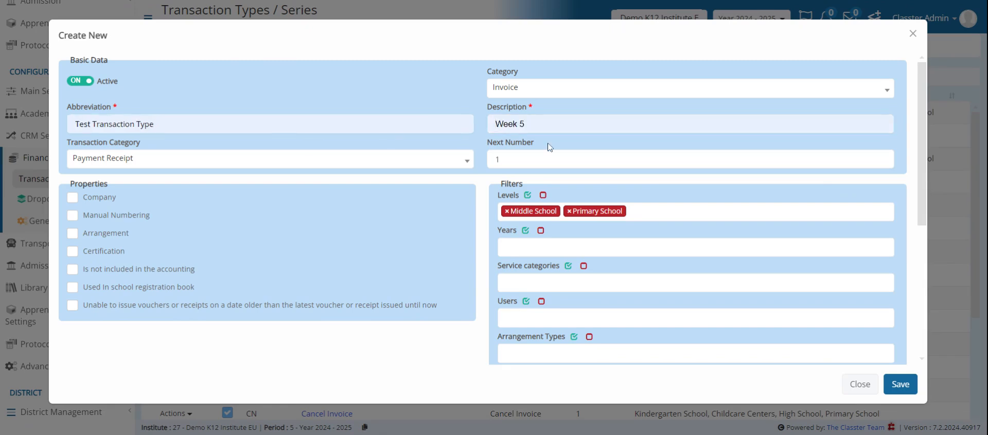
drag(154, 124, 60, 131)
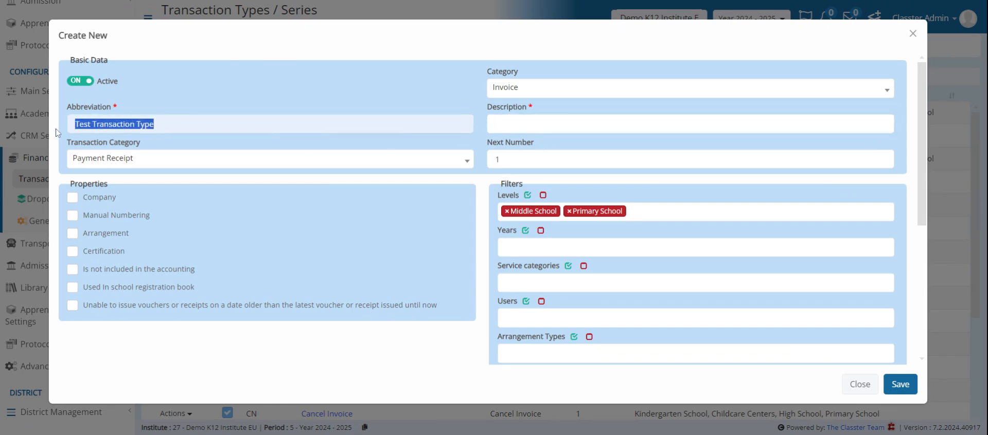
key(ctrl+c)
click(535, 124)
key(ctrl+v)
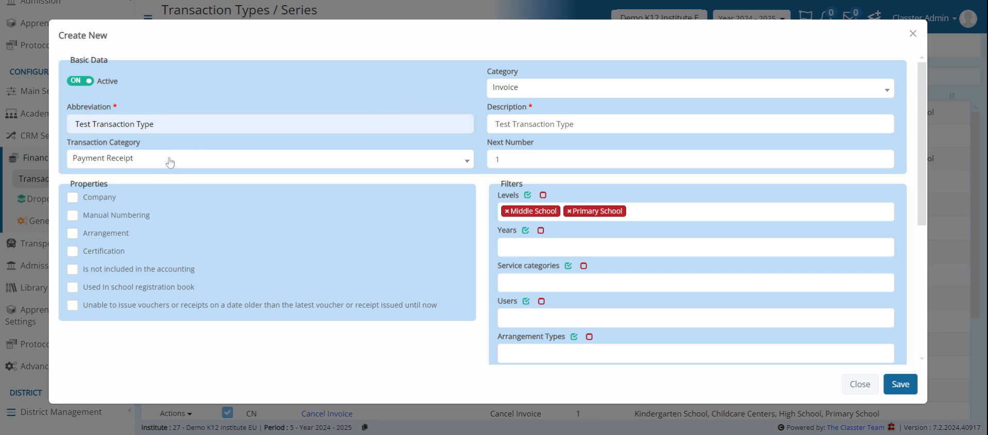
Step: Set the transaction category to Invoice
drag(154, 150, 61, 149)
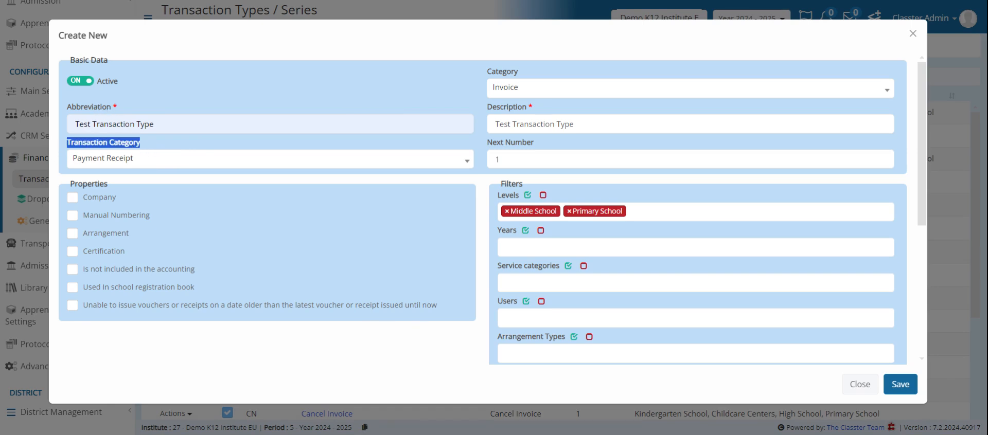
click(168, 147)
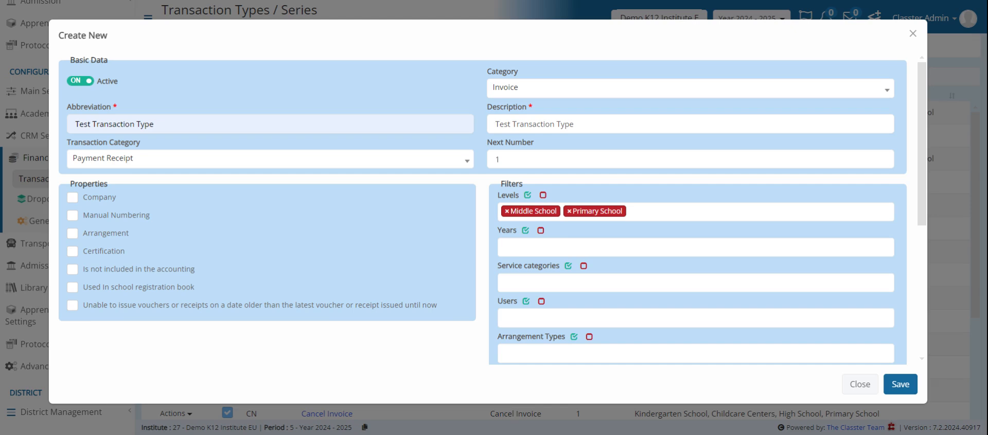
click(149, 163)
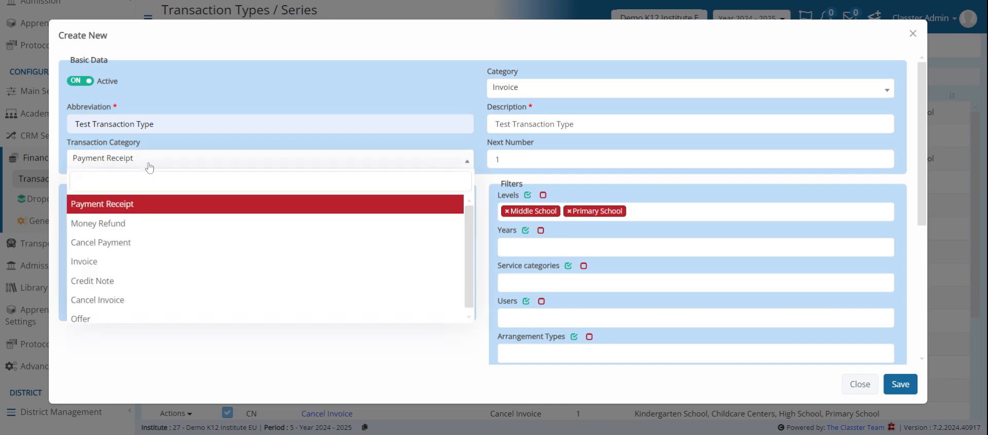
click(124, 257)
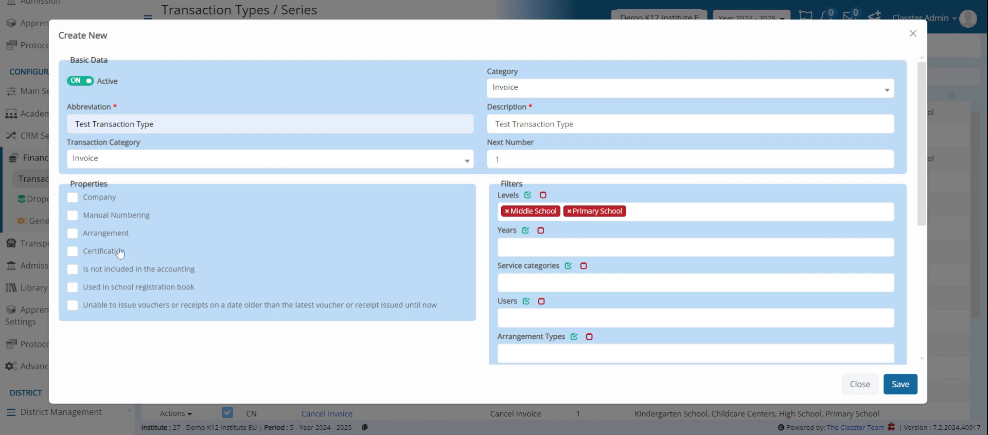
Step: Enable all seven properties of the transaction type, from Company through the restriction on dates older than the latest issued voucher or receipt
click(72, 197)
click(72, 215)
click(72, 251)
click(72, 233)
click(72, 269)
click(73, 287)
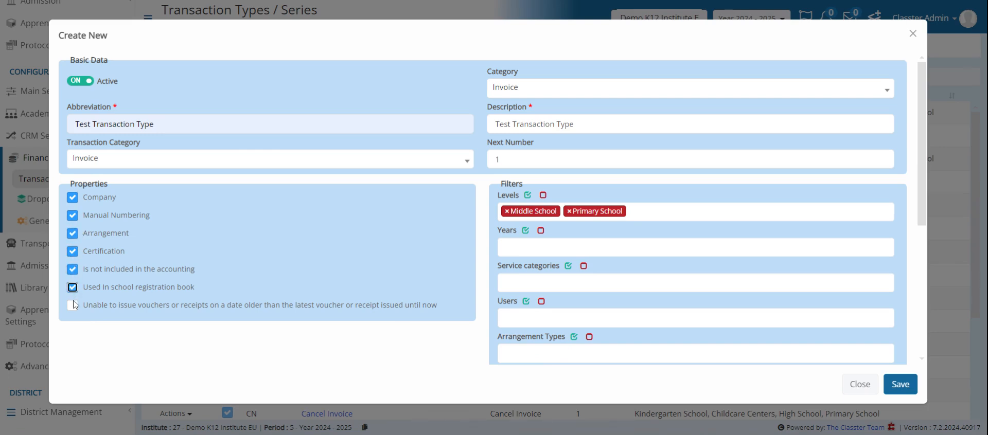
click(73, 305)
Step: Enable the restriction on issuing vouchers or receipts after a certain number of days from today, set to 20 days
scroll(557, 309, down, 1)
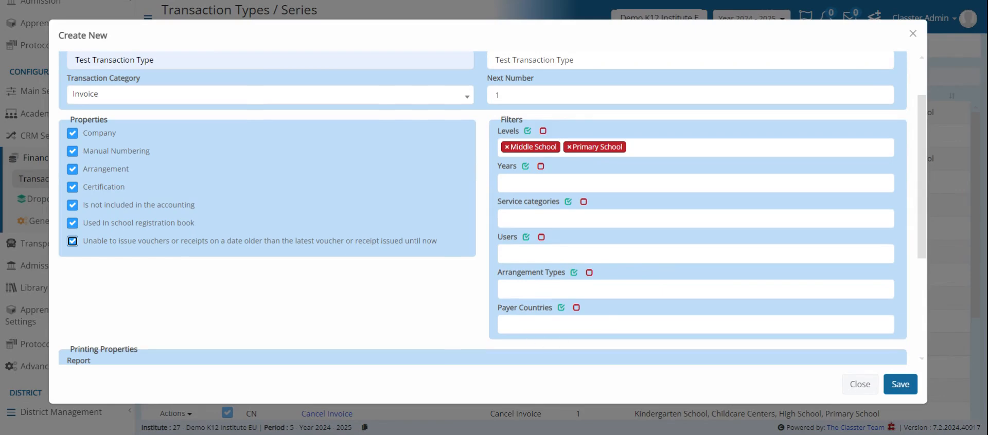
scroll(587, 144, up, 1)
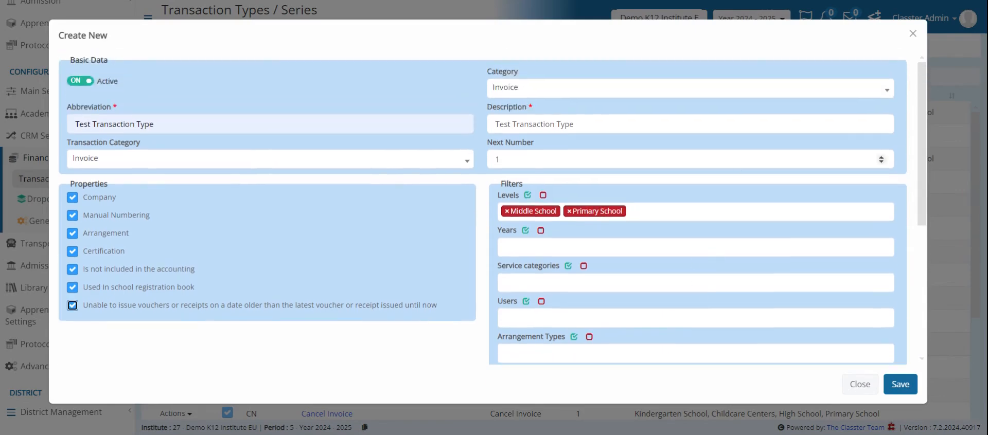
scroll(482, 208, down, 4)
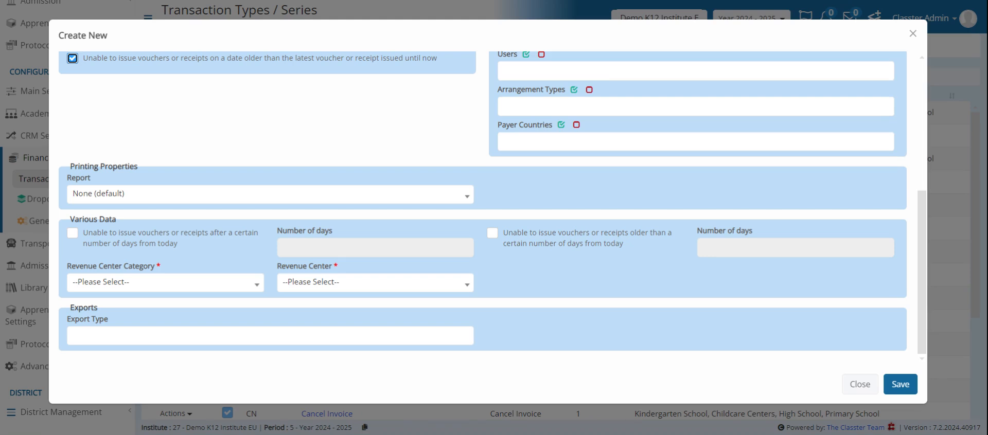
click(72, 233)
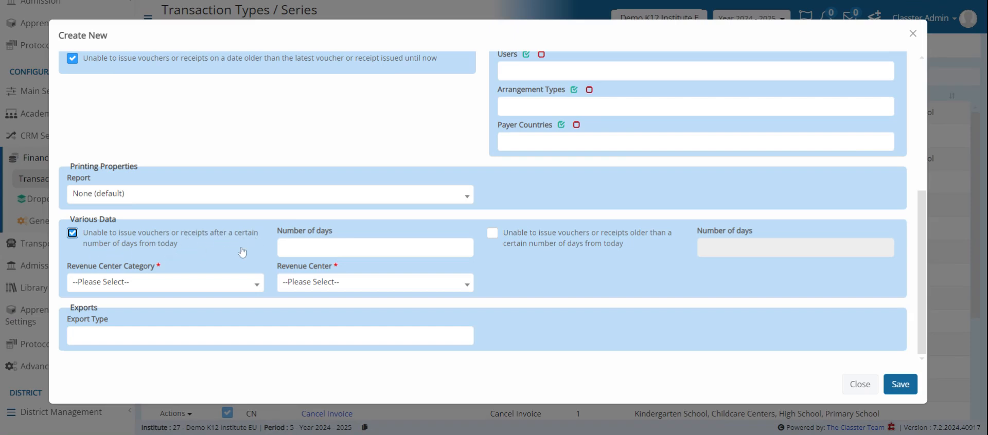
key(Tab)
text(20)
click(492, 233)
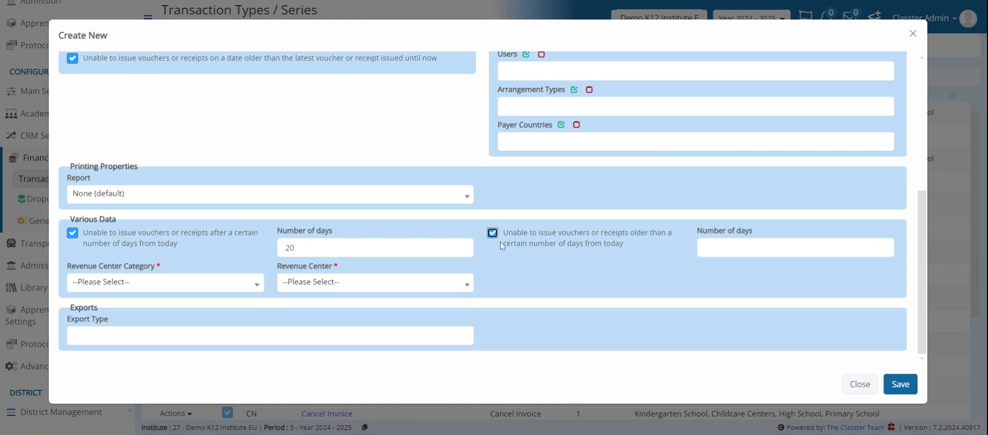
click(747, 246)
click(494, 234)
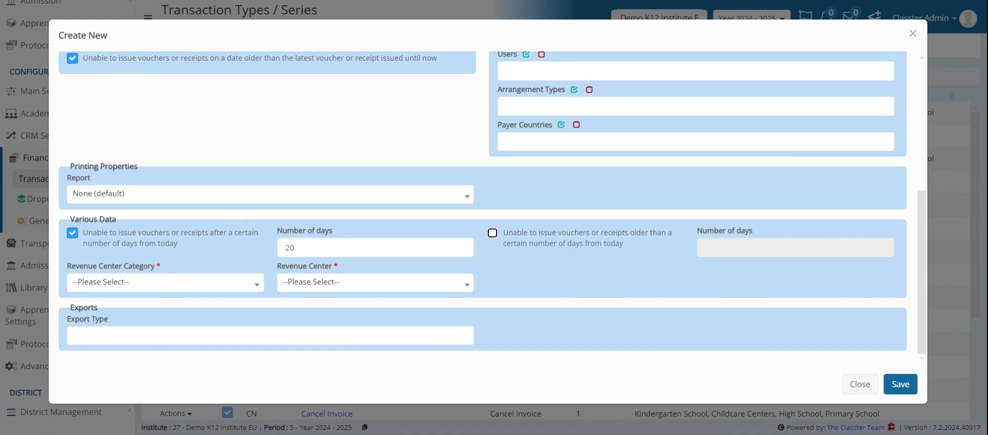
Step: Set both the revenue center category and the revenue center to Tution fees, and check the available export types
click(154, 283)
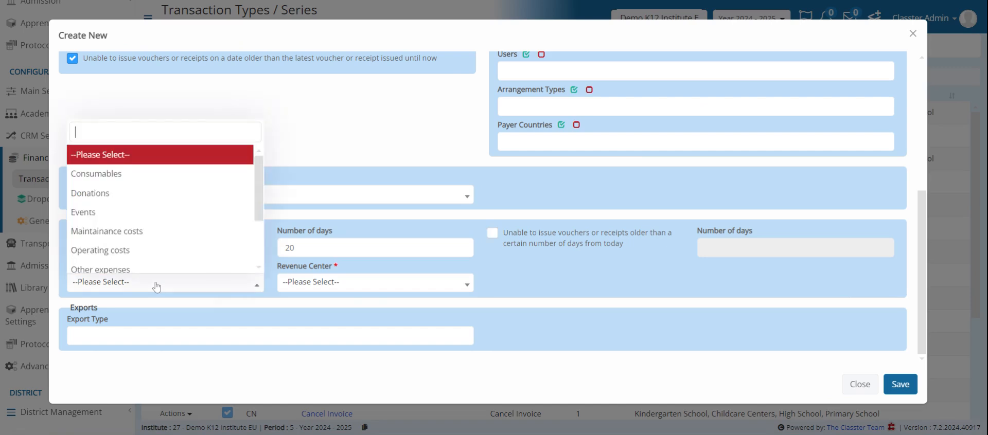
scroll(148, 179, down, 2)
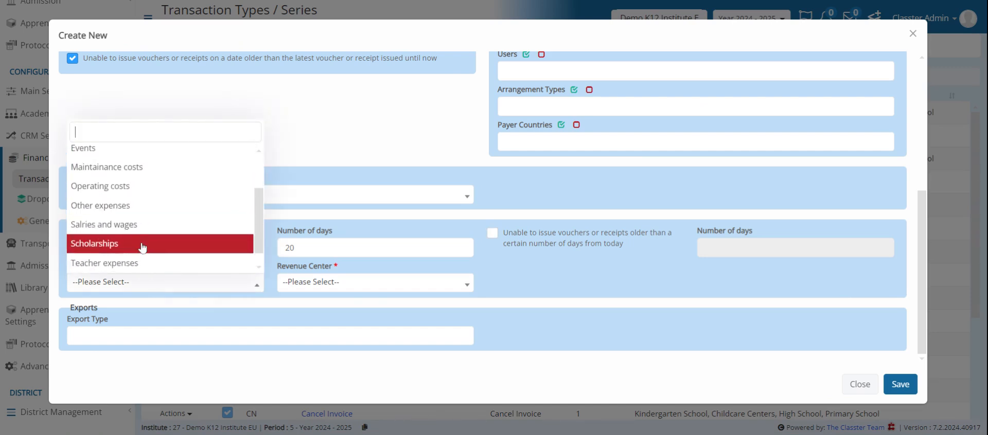
scroll(170, 242, down, 1)
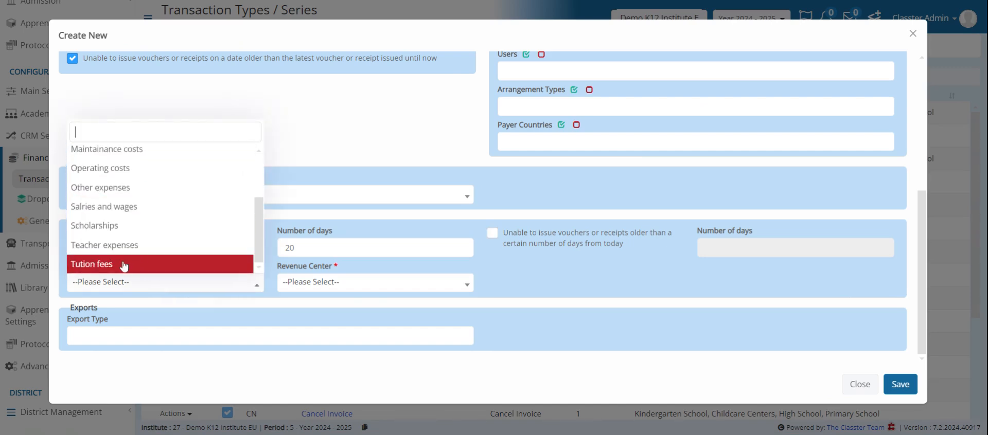
click(147, 263)
click(342, 289)
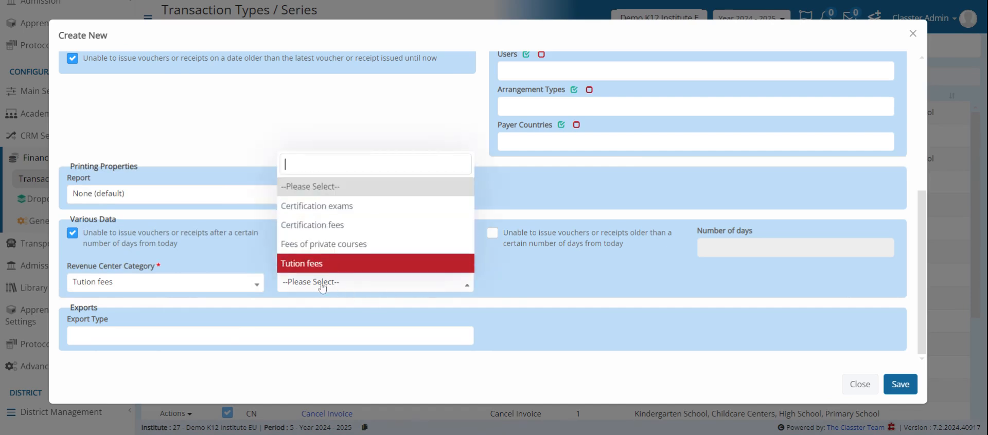
click(363, 266)
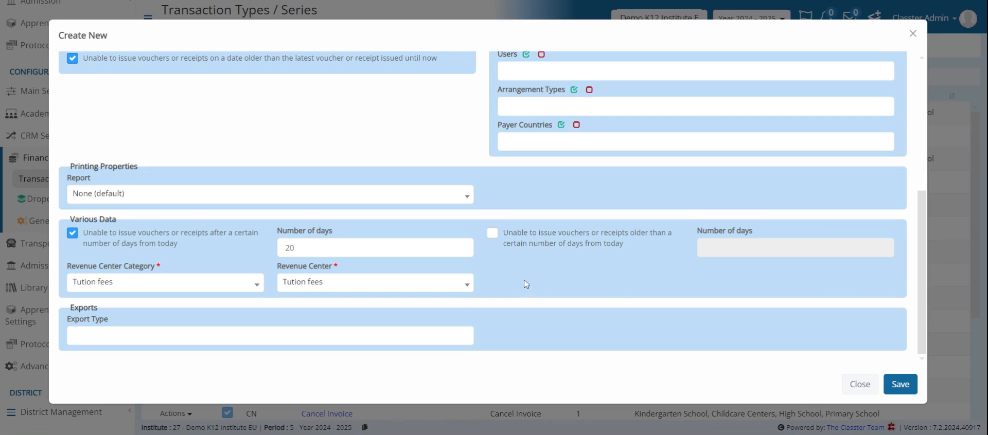
click(71, 335)
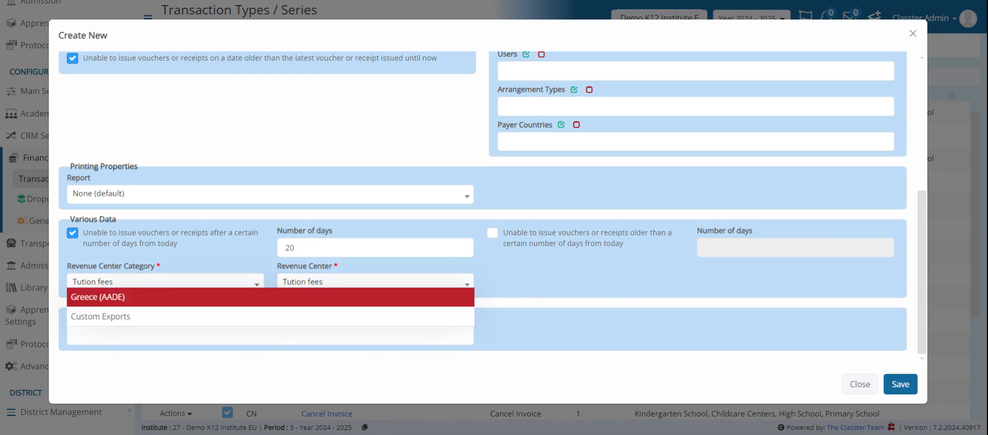
click(442, 348)
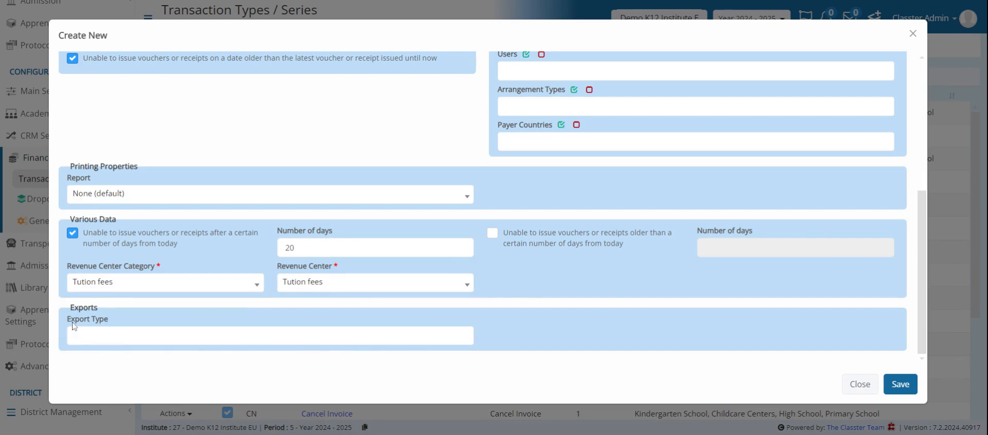
Step: Preview the fields of the Custom Exports export type, and clear the export type again
click(109, 334)
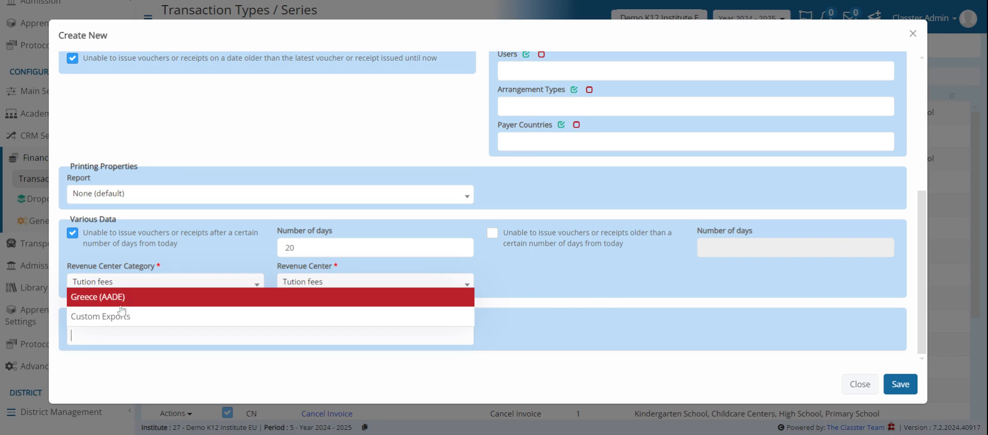
click(146, 321)
scroll(523, 333, down, 3)
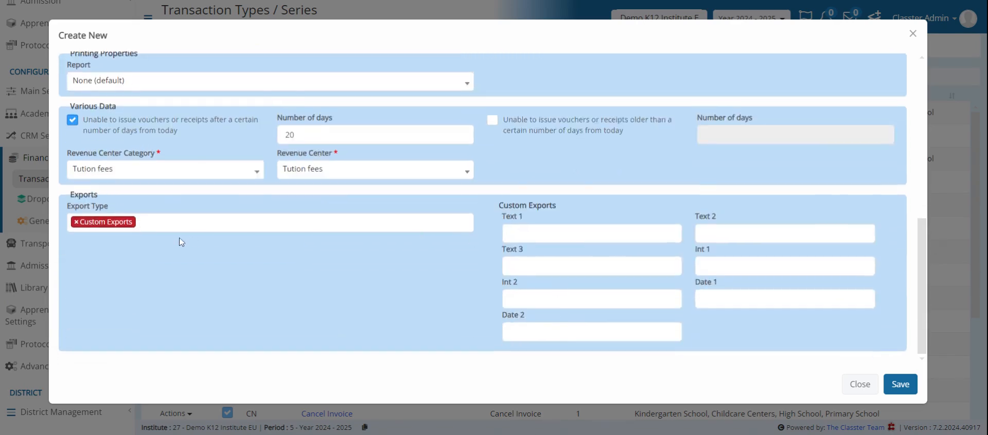
click(72, 222)
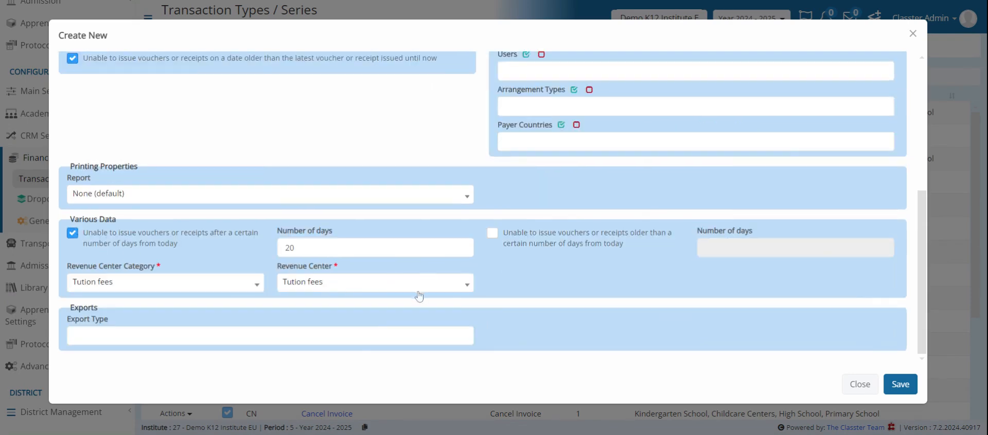
Step: Save the new transaction type and find it in the list of transaction types
click(901, 386)
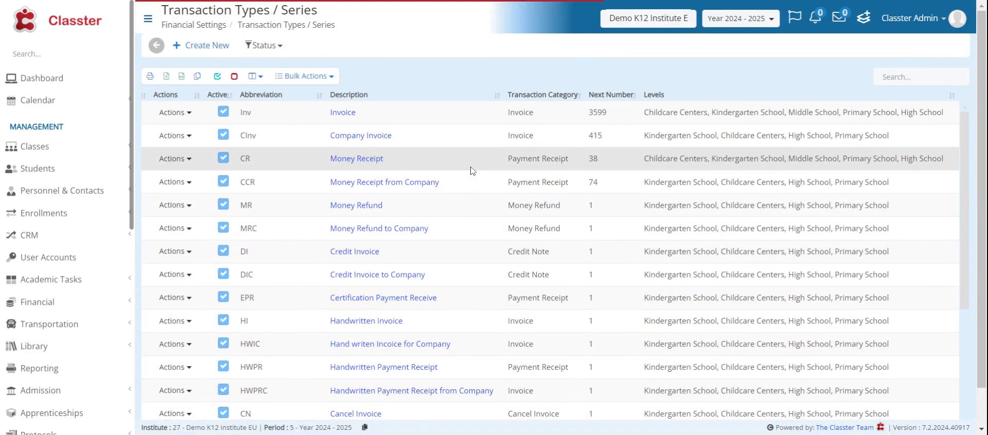
scroll(442, 211, down, 4)
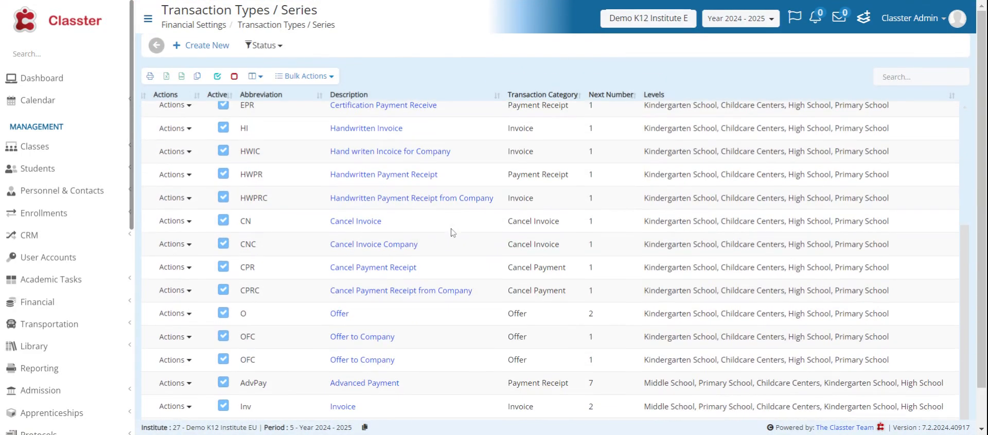
scroll(451, 254, down, 2)
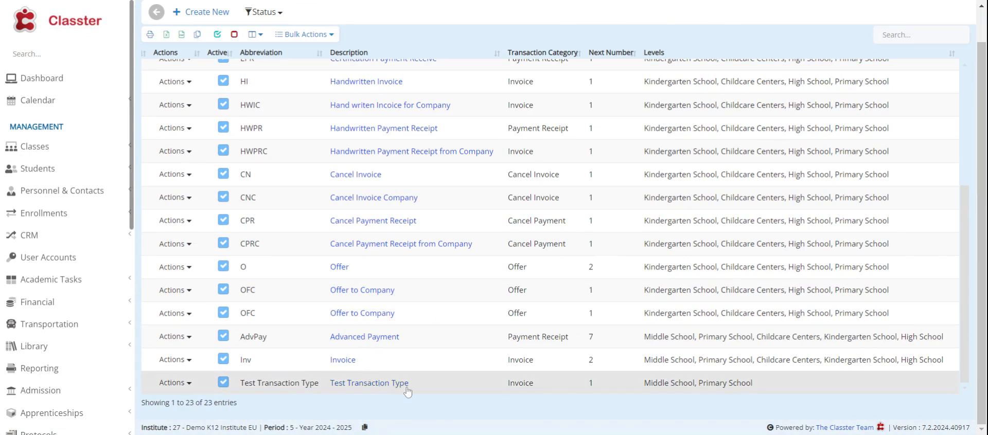
Step: Reopen Test Transaction Type, review its settings and save it without changes
click(386, 386)
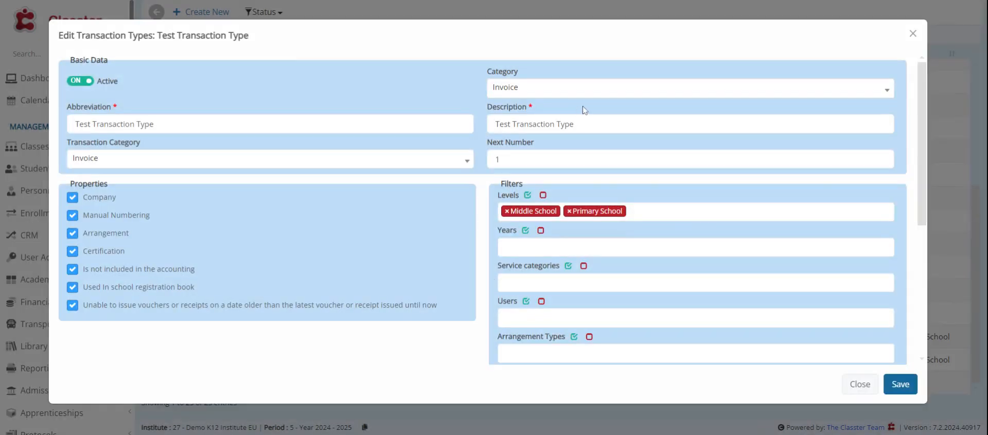
scroll(674, 185, down, 5)
click(908, 387)
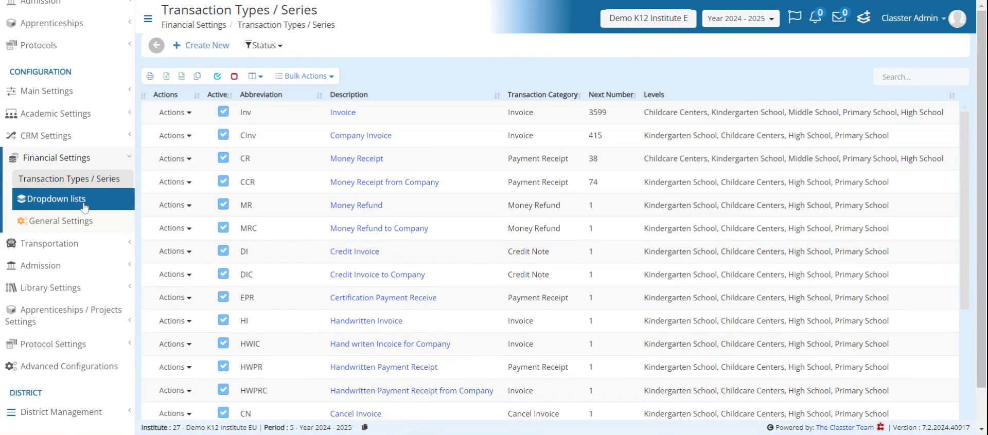
Step: Go to the financial dropdown lists and view the new-entry form for Arrangement Categories without saving an entry
click(84, 207)
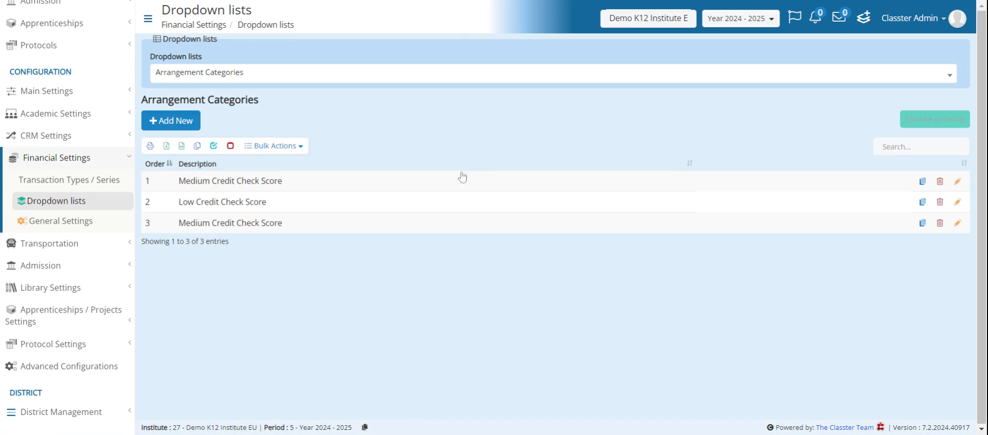
click(301, 80)
click(301, 80)
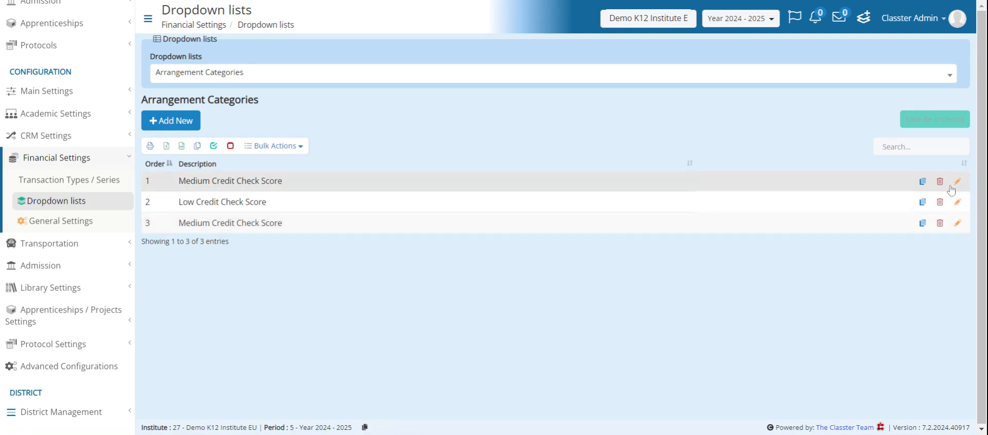
click(180, 123)
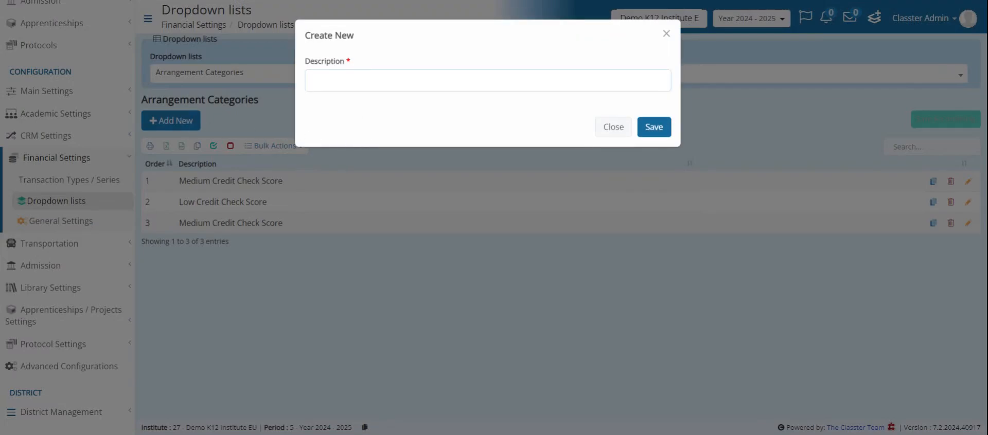
click(614, 127)
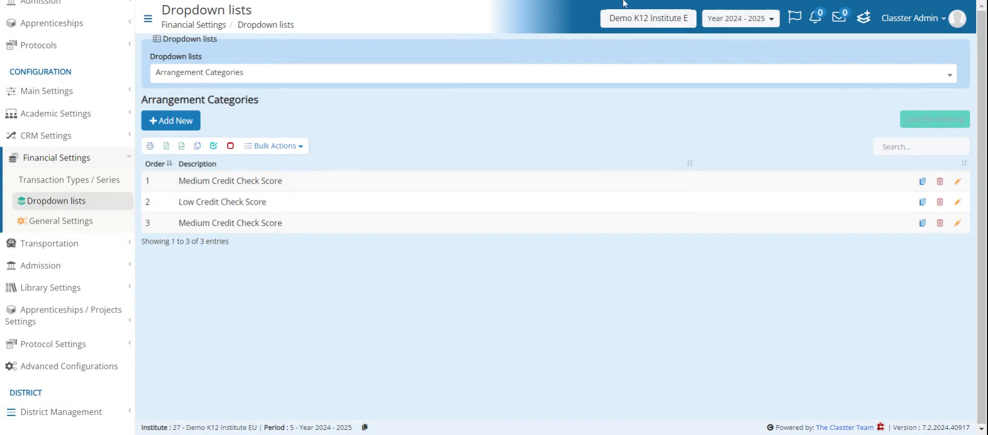
Step: Show the Bank dropdown list and examine the fields for creating a new bank, without saving one
click(239, 76)
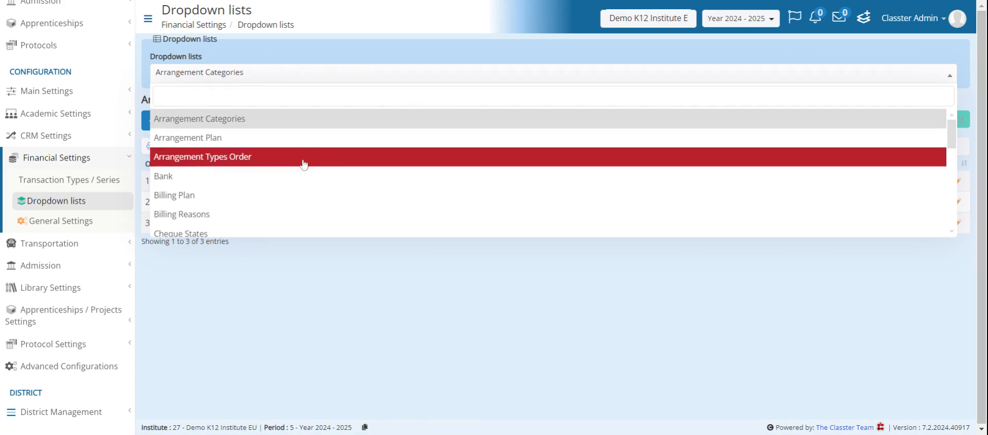
click(237, 176)
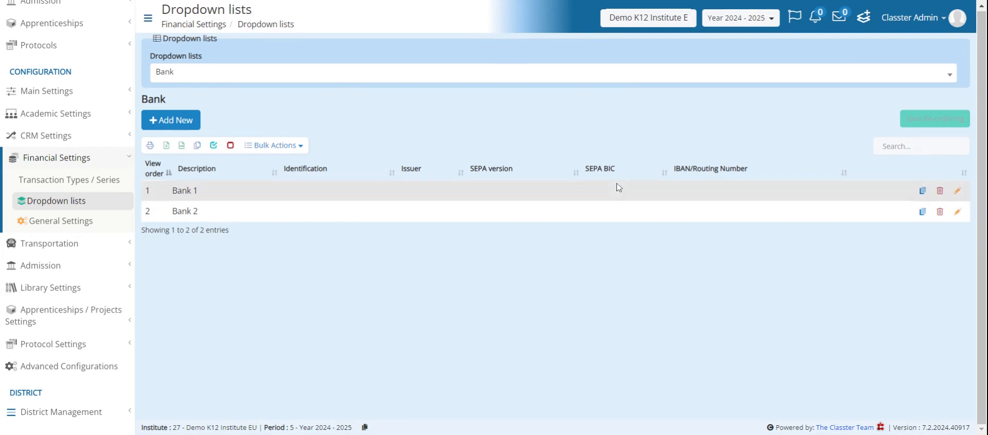
click(175, 124)
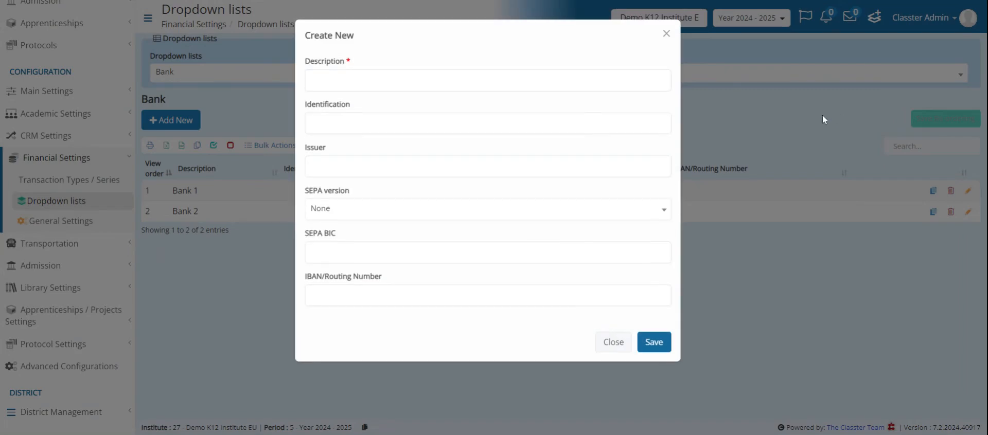
click(419, 77)
click(607, 348)
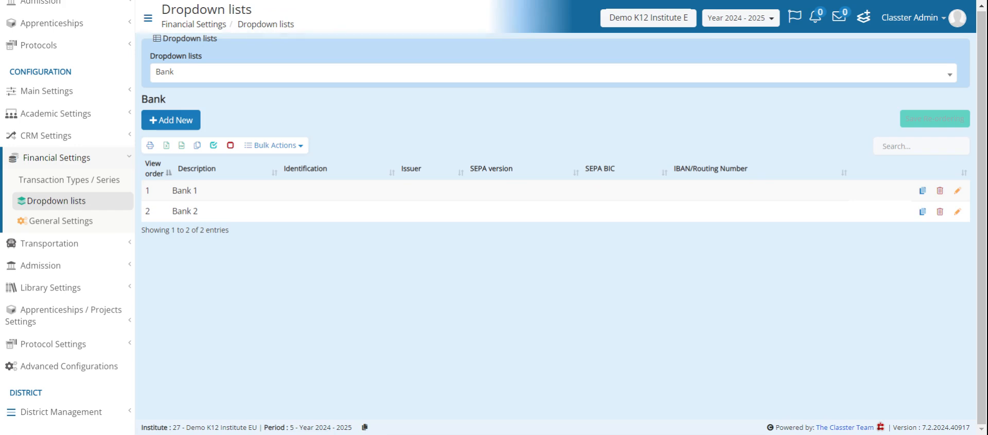
Step: Show the Billing Reasons dropdown list and examine its new-entry form without saving a reason
click(331, 79)
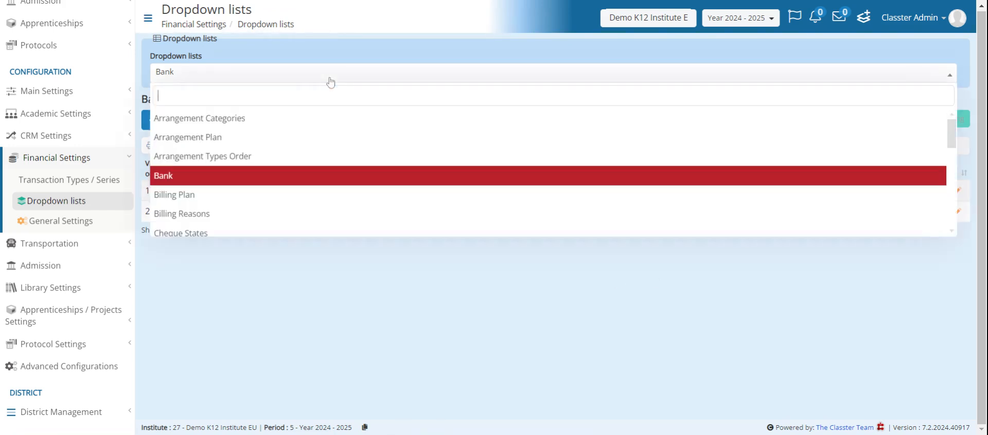
scroll(299, 150, down, 2)
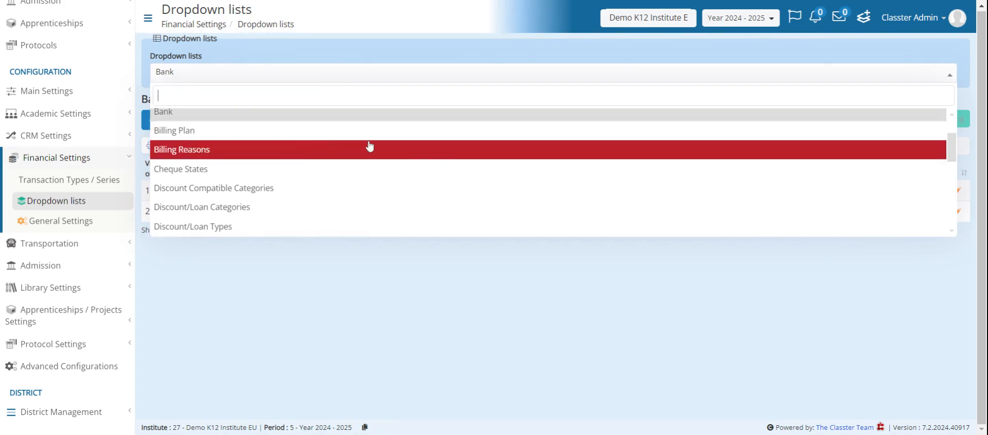
click(257, 160)
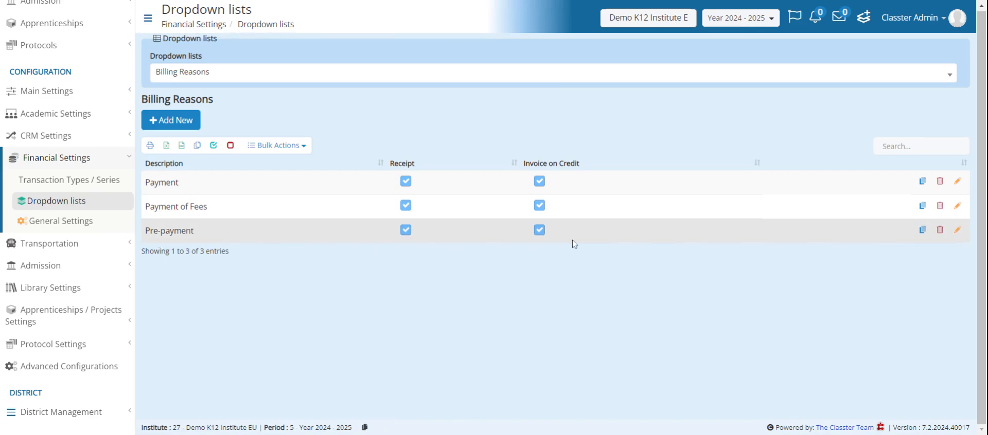
click(181, 121)
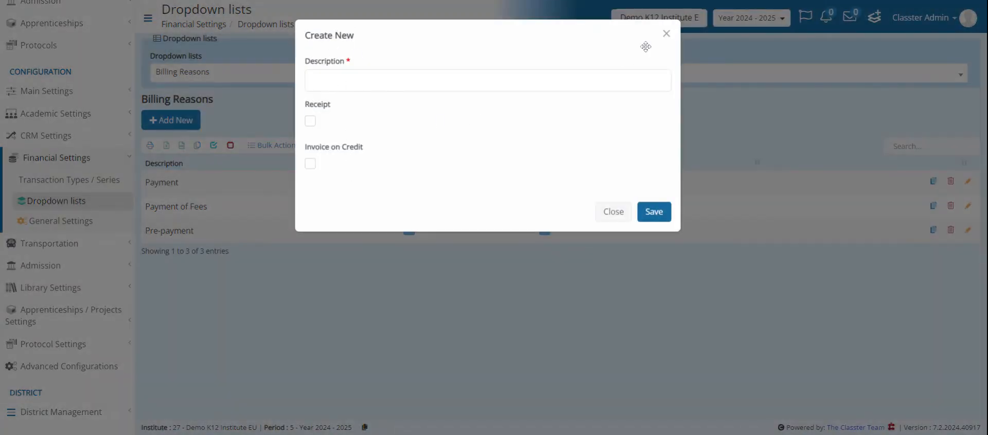
click(666, 33)
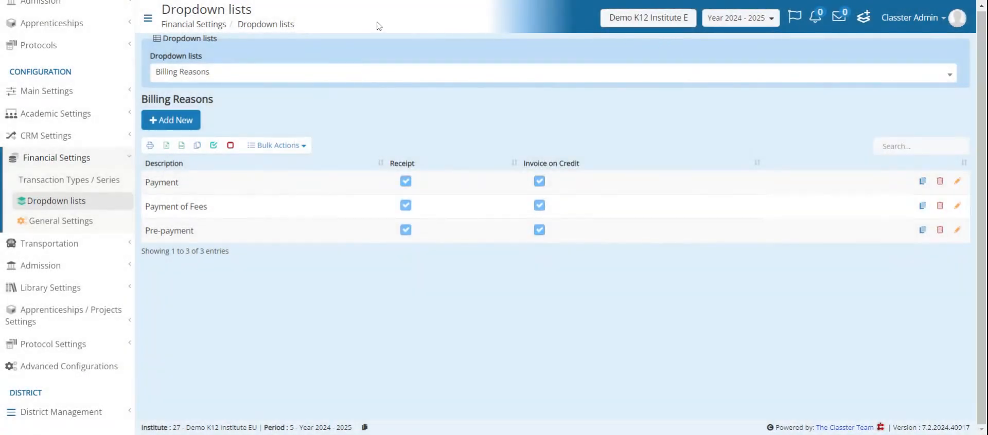
Step: Show the Discount/Loan Categories list and examine the new-category form's fields and type options without saving an entry
click(240, 73)
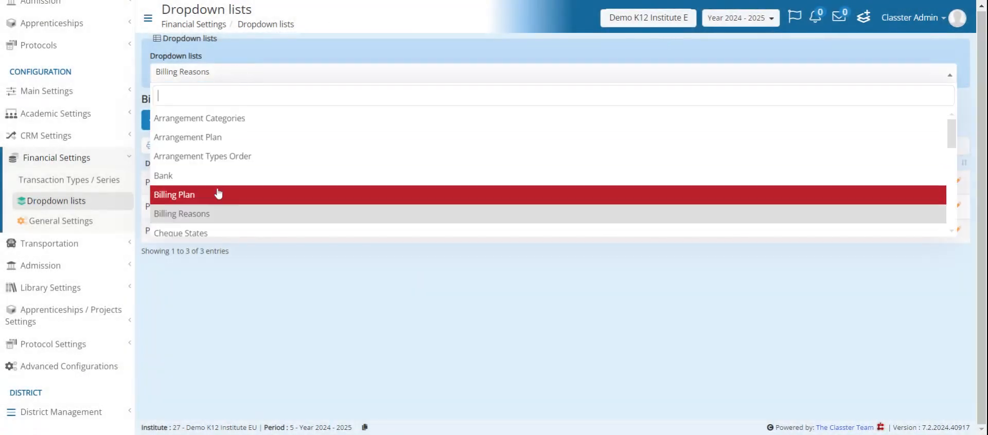
scroll(283, 194, down, 3)
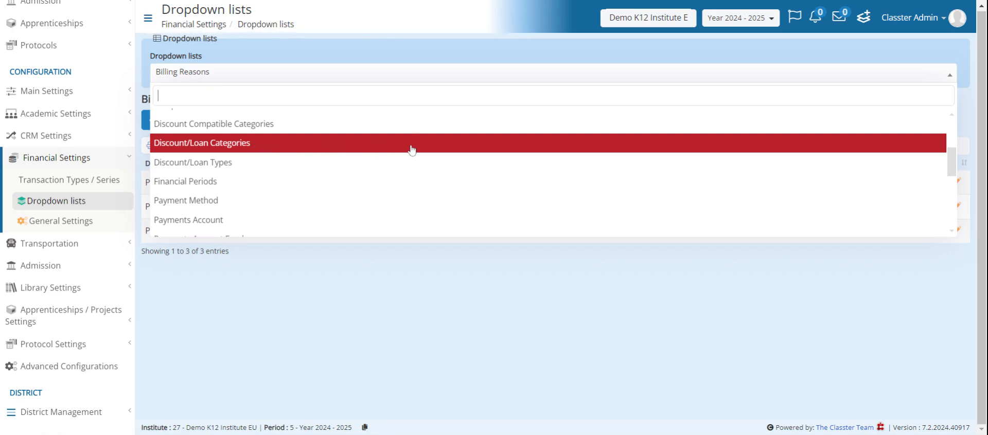
click(411, 150)
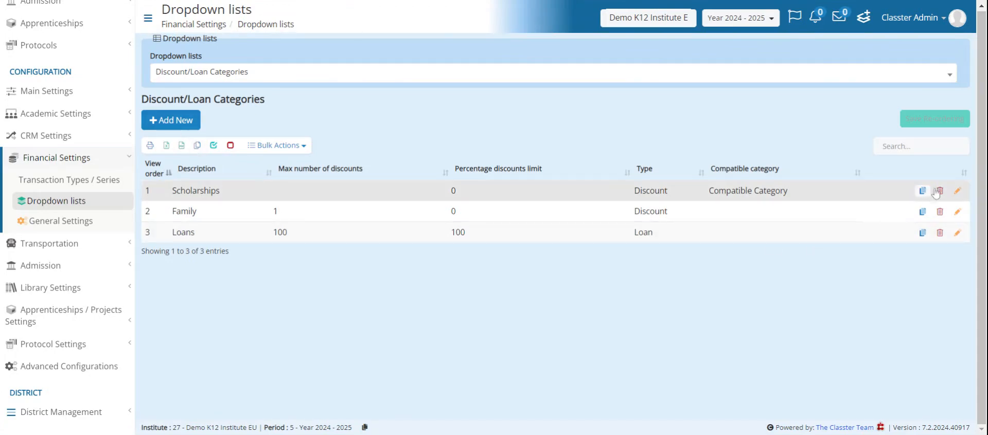
click(185, 123)
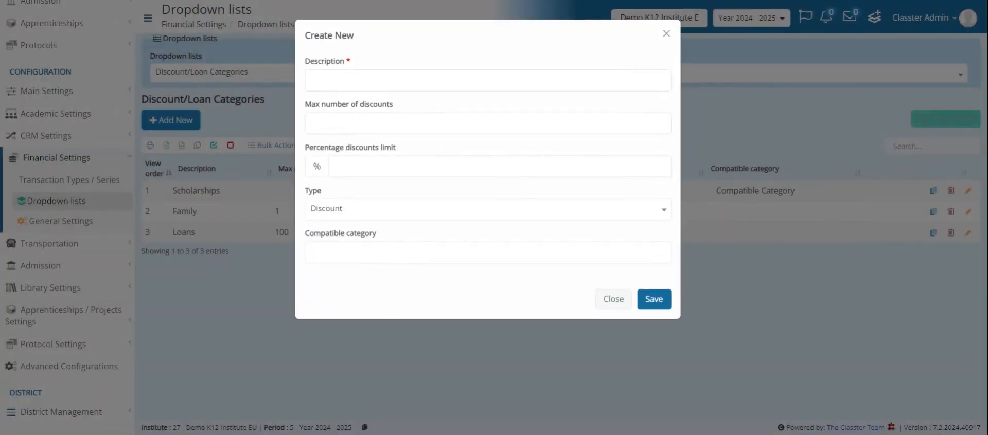
click(311, 86)
key(Tab)
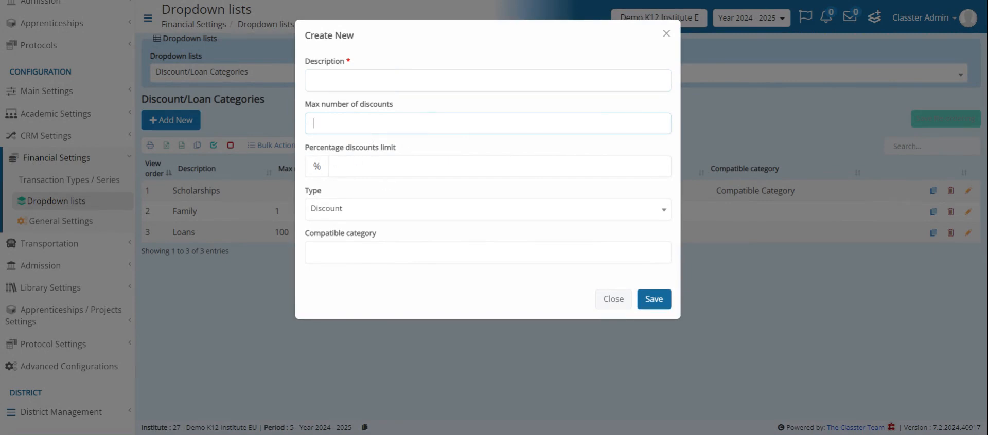
click(409, 160)
click(422, 213)
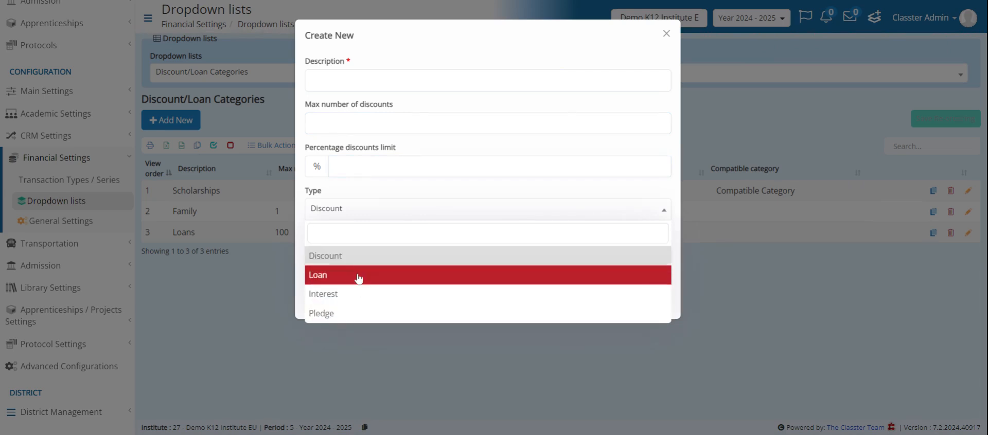
click(633, 212)
click(607, 299)
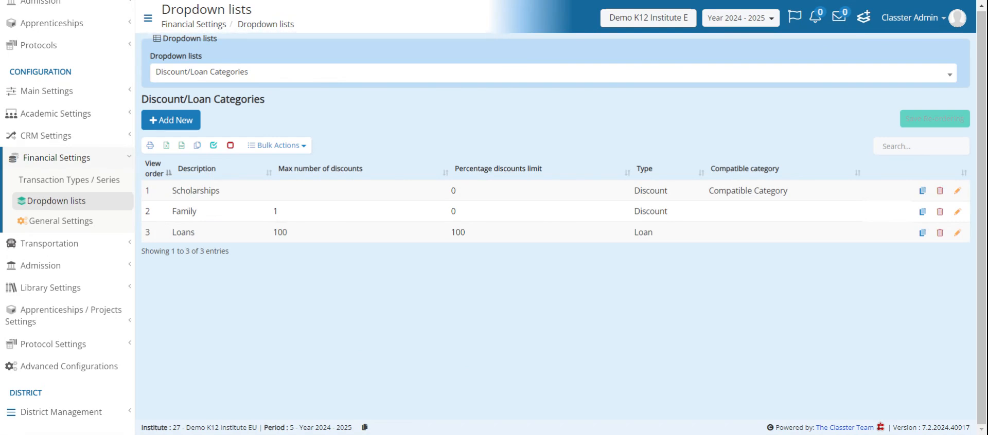
Step: Show the Payment Method dropdown list and examine its new-entry form without saving a method
click(308, 75)
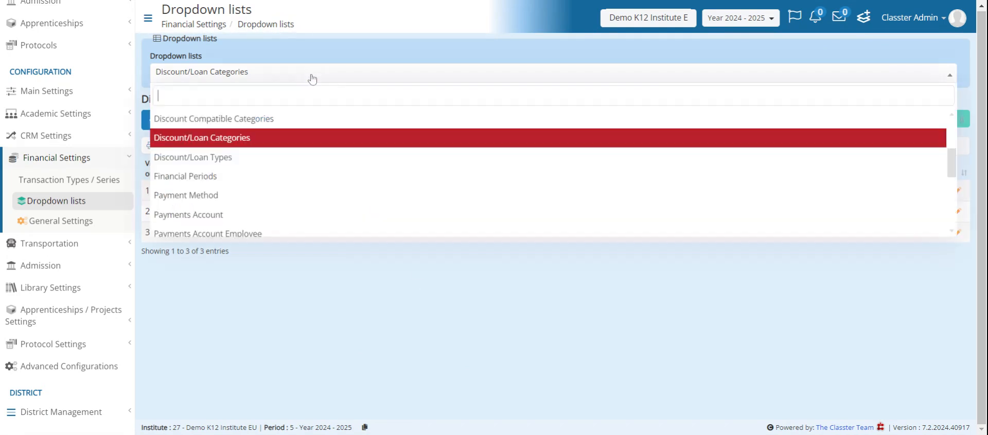
click(239, 205)
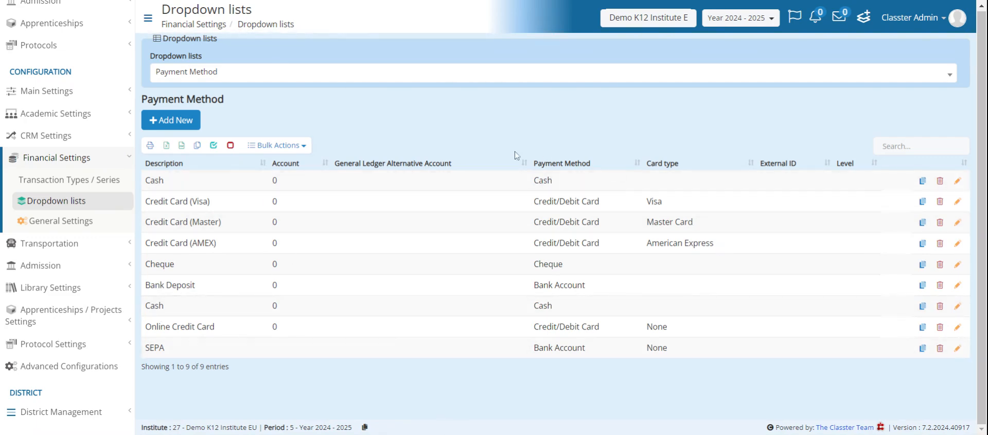
click(187, 123)
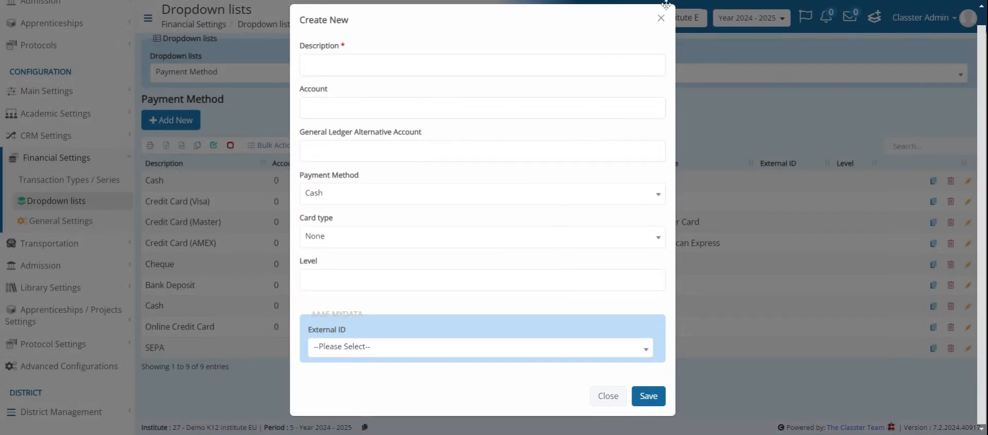
click(662, 18)
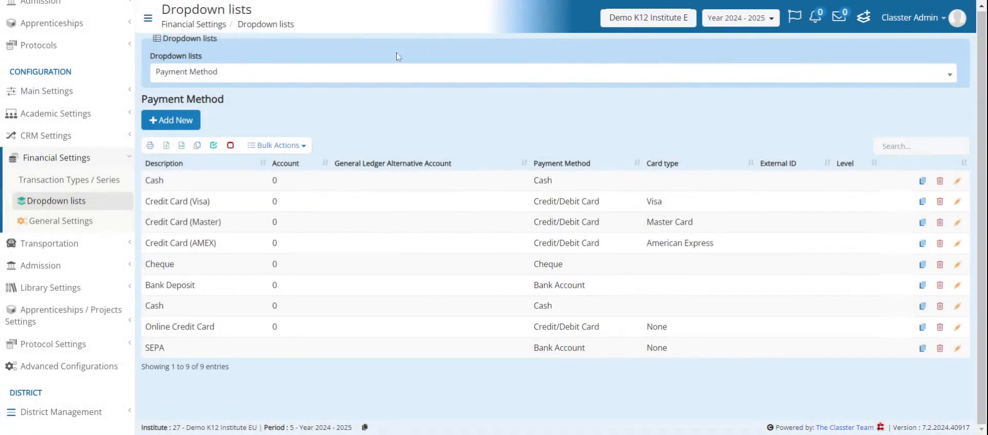
Step: Show the Payments Account dropdown list and examine its new-entry form without saving an account
click(326, 73)
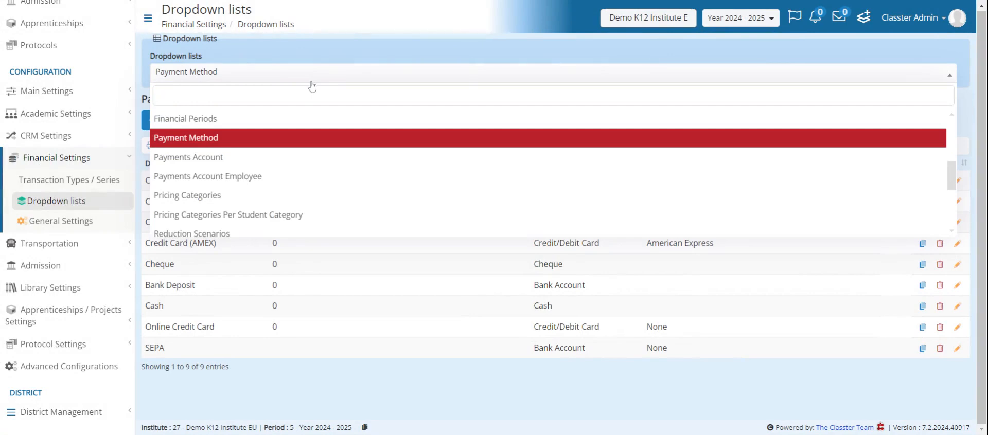
click(242, 156)
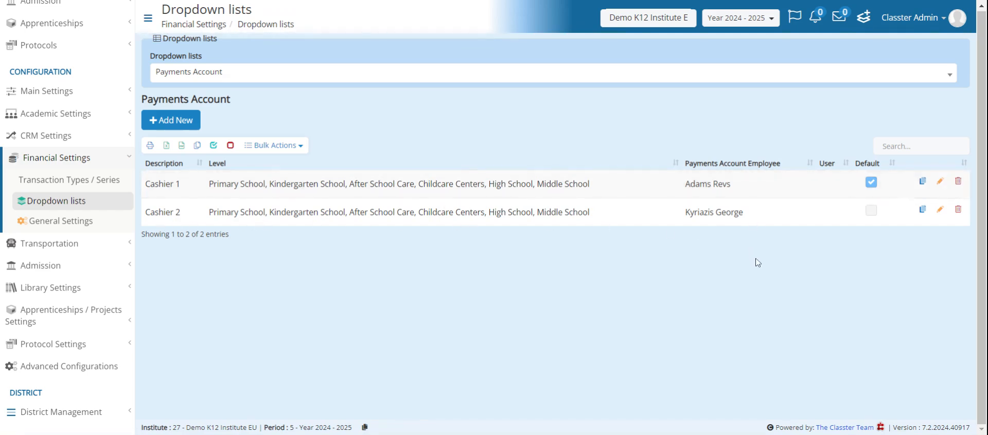
click(187, 124)
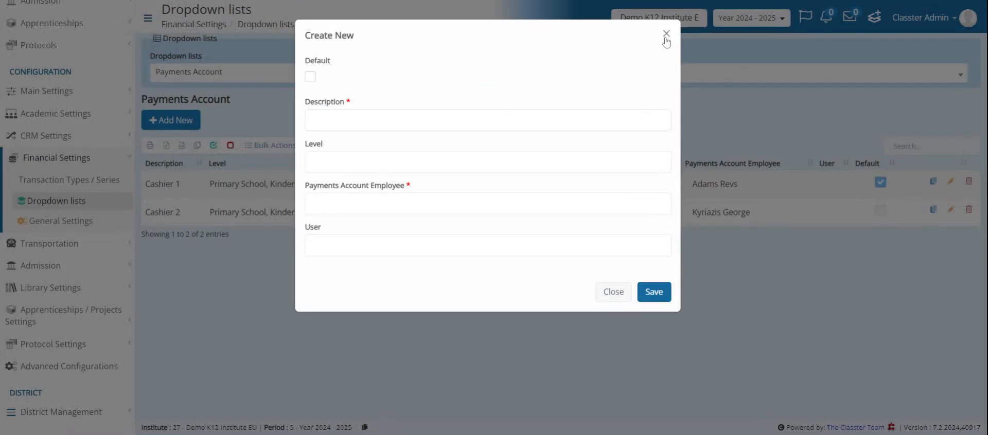
click(666, 34)
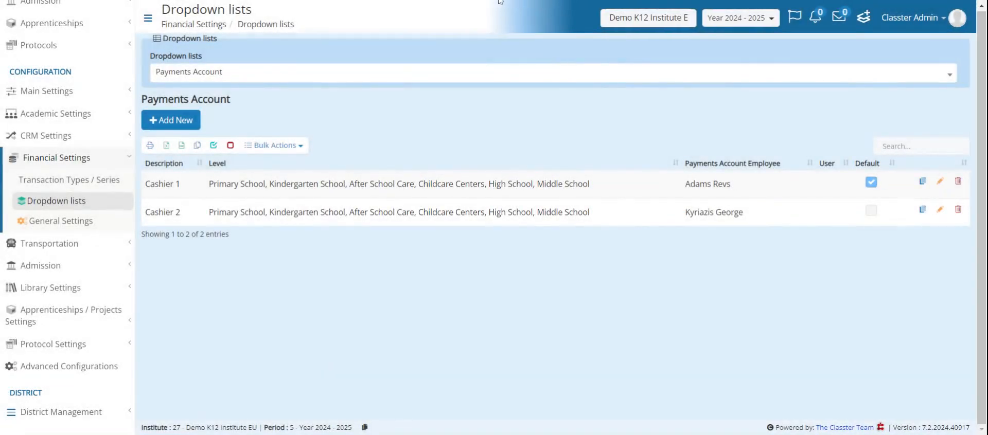
Step: Show the Pricing Categories list and examine the new-category form's fields and type options without saving an entry
click(234, 72)
click(268, 178)
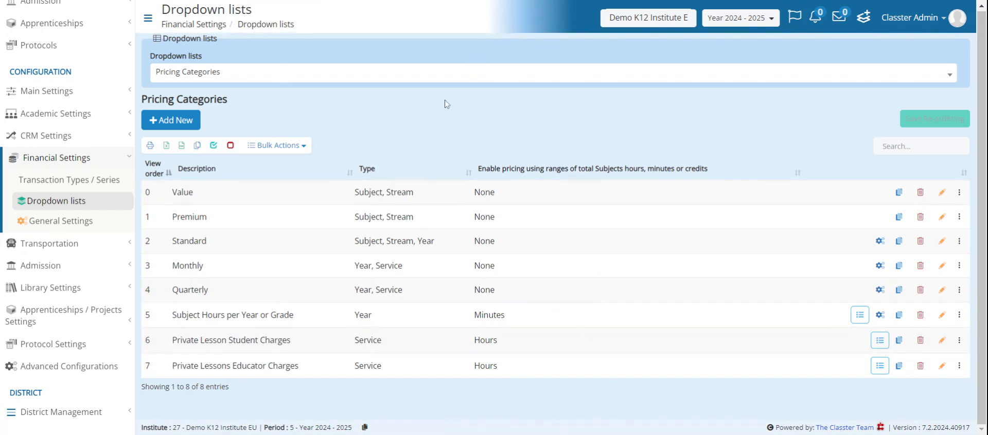
click(182, 126)
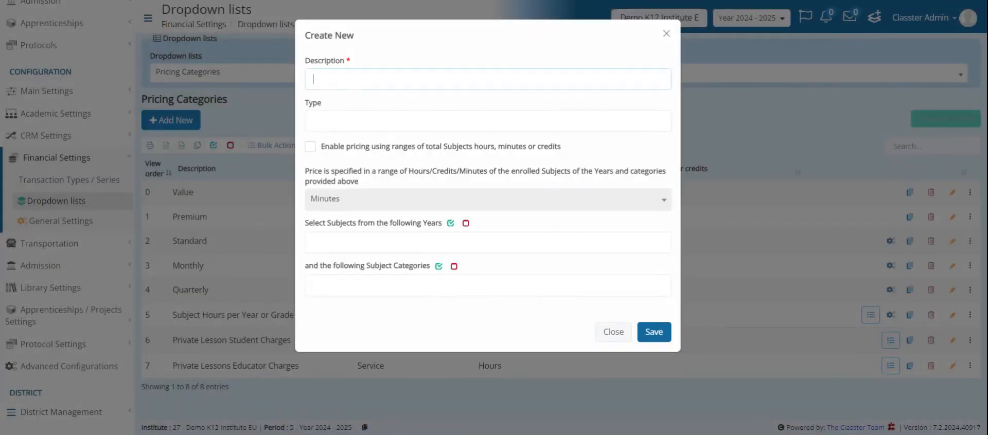
click(391, 120)
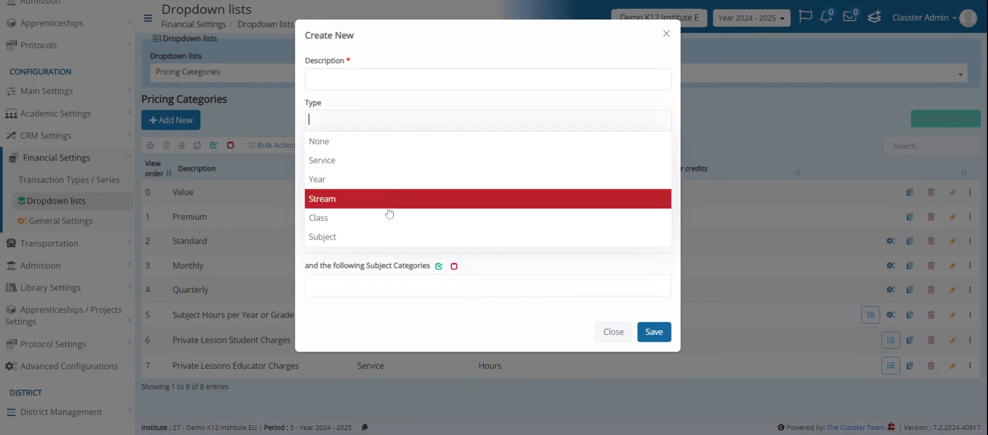
click(620, 335)
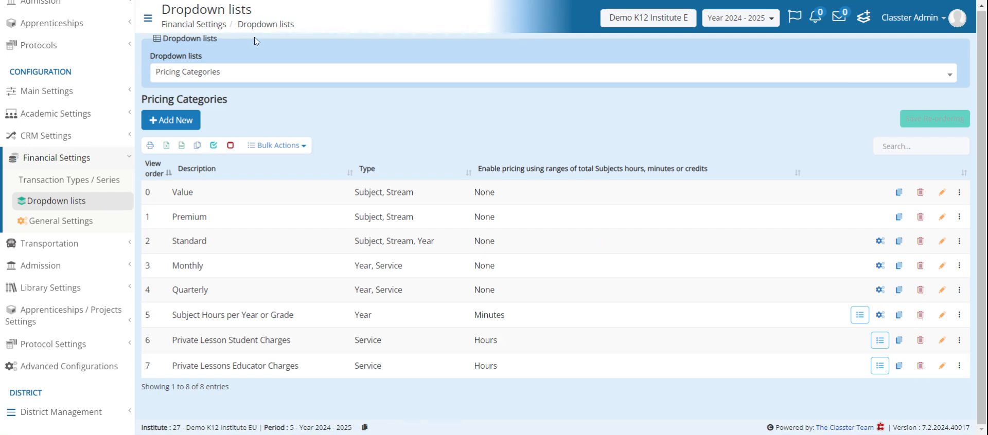
Step: Show the Pricing Categories Per Student Category list and examine its entries
click(287, 74)
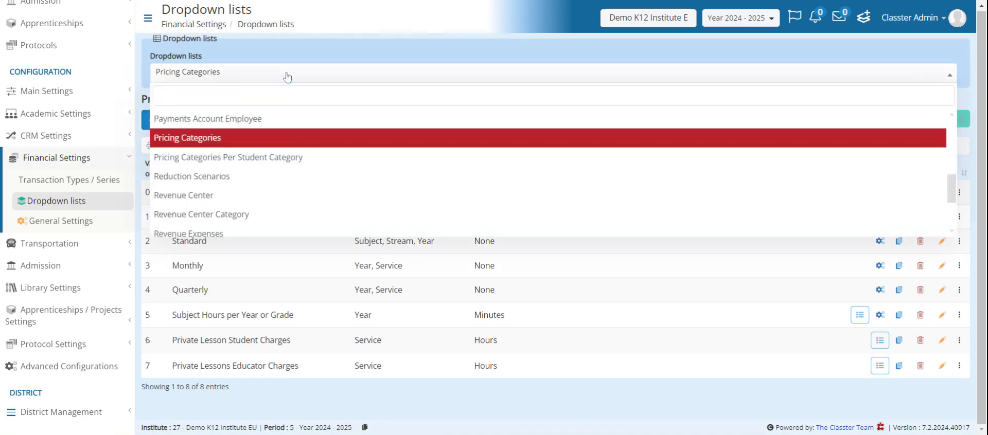
click(276, 156)
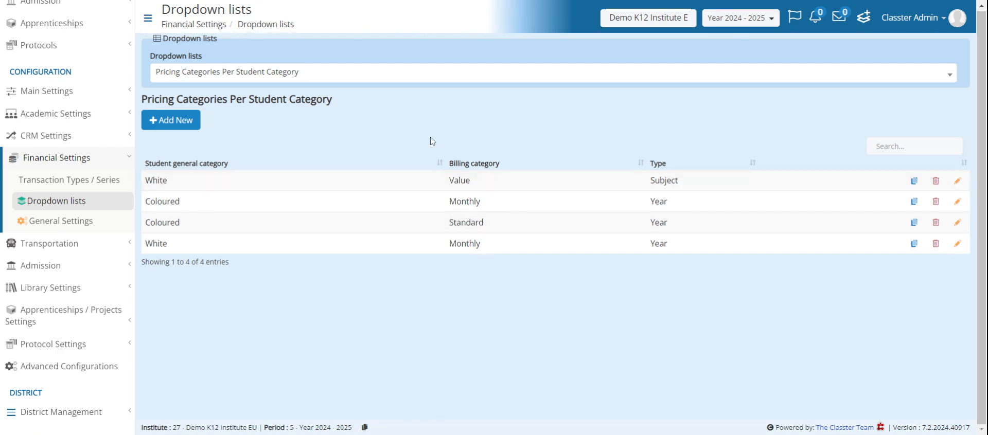
Step: Show the Reduction Scenarios list and examine the new-scenario form, including its Use In options, without saving a scenario
click(309, 73)
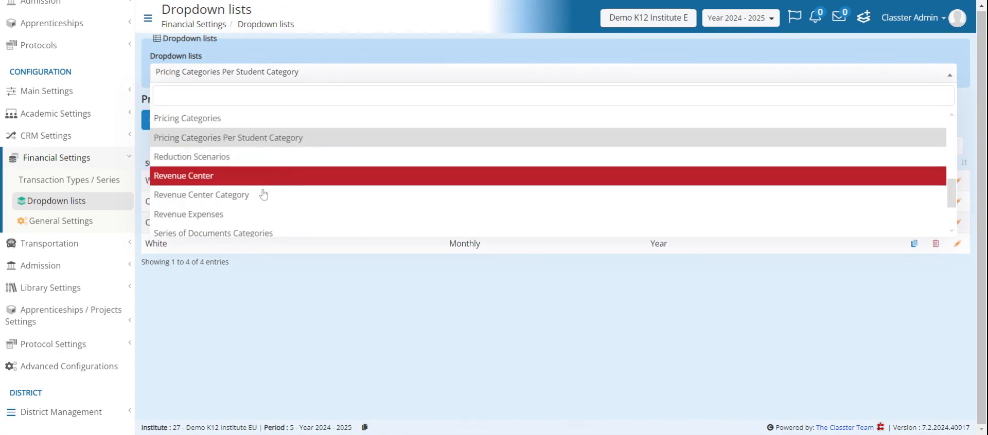
scroll(253, 201, down, 2)
scroll(230, 167, up, 2)
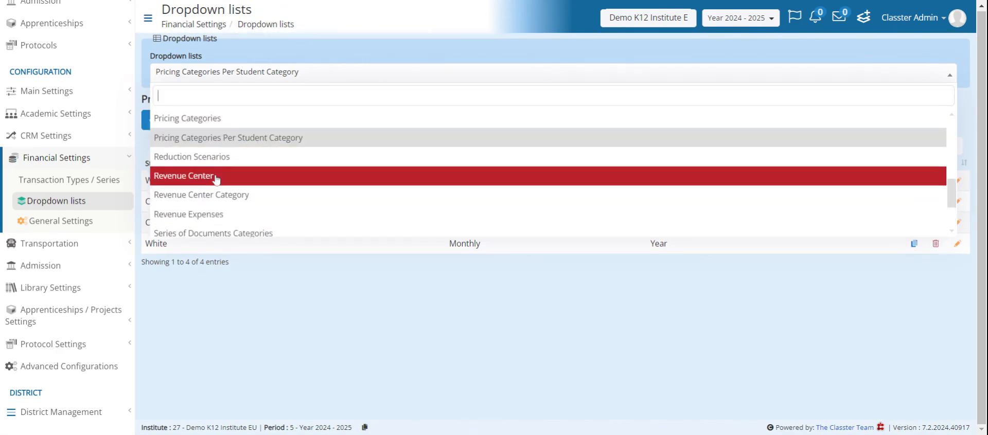
click(246, 157)
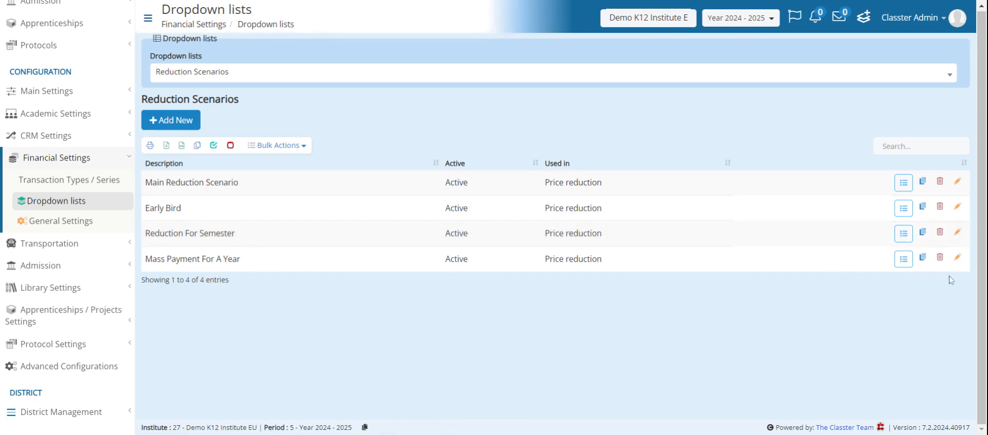
click(176, 124)
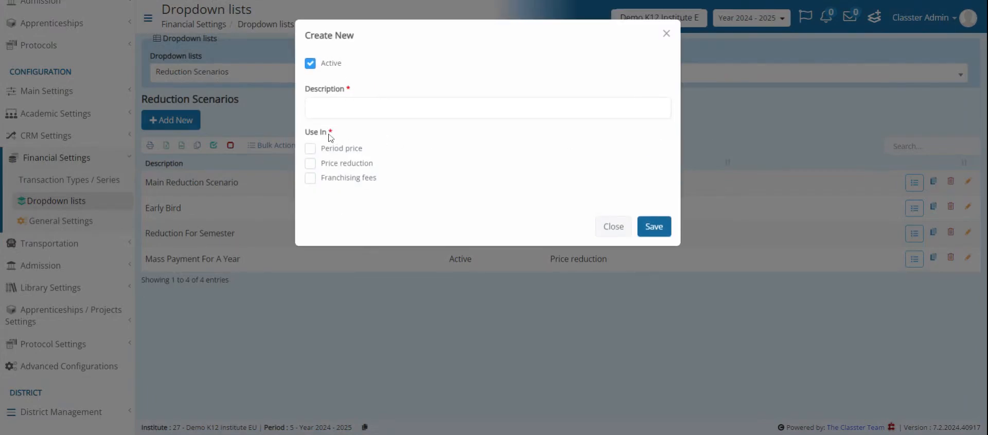
drag(335, 135, 304, 135)
click(741, 108)
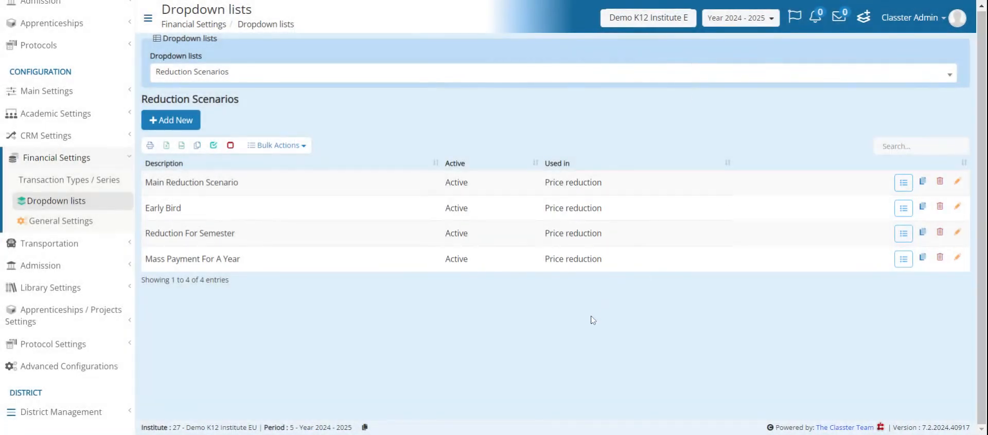